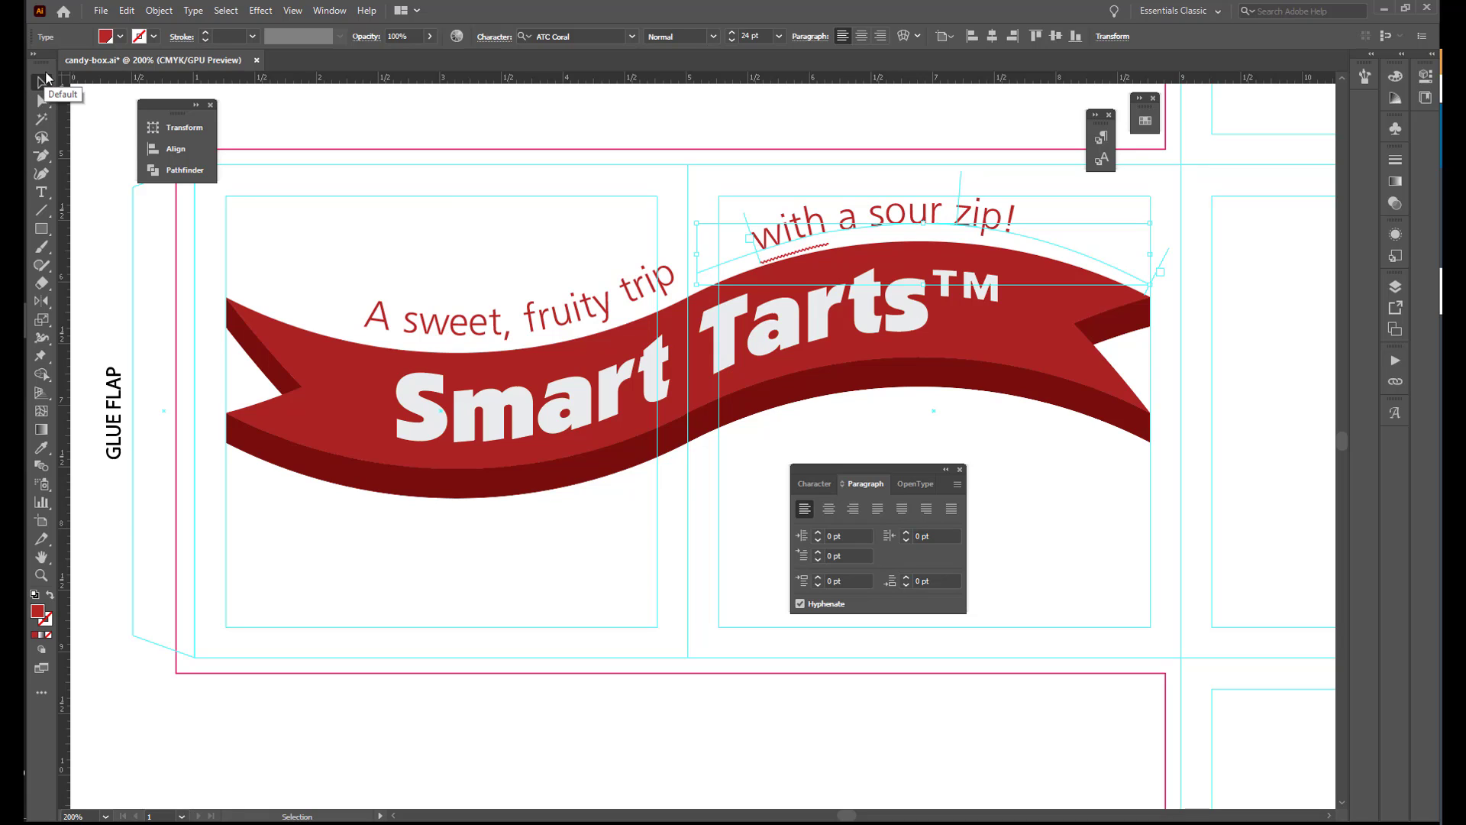
Slide the "with a sour zip!" text back along its curved path, closer to "A sweet, fruity trip"
click(41, 83)
drag(747, 218, 704, 238)
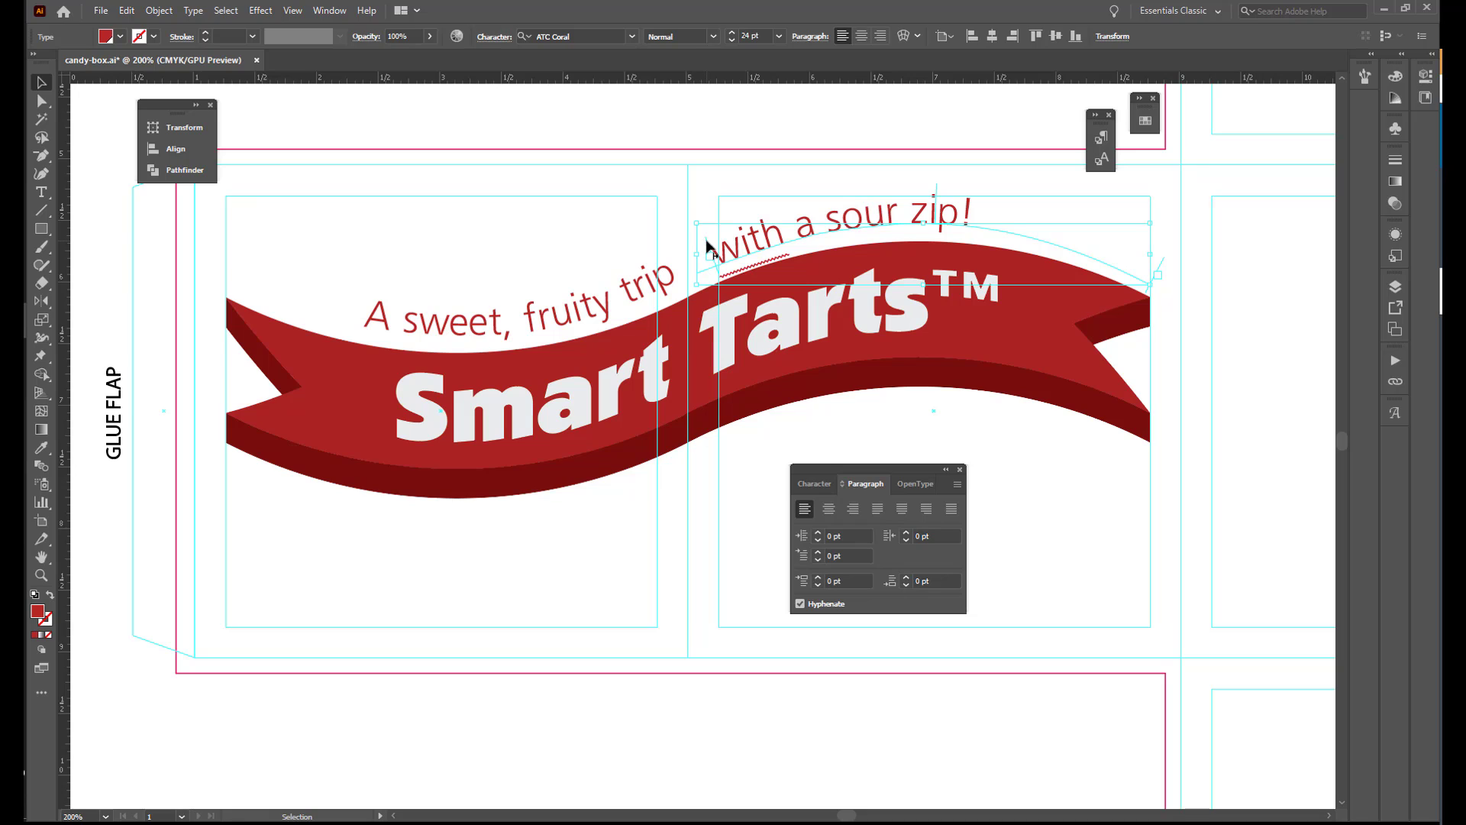
drag(704, 243, 701, 246)
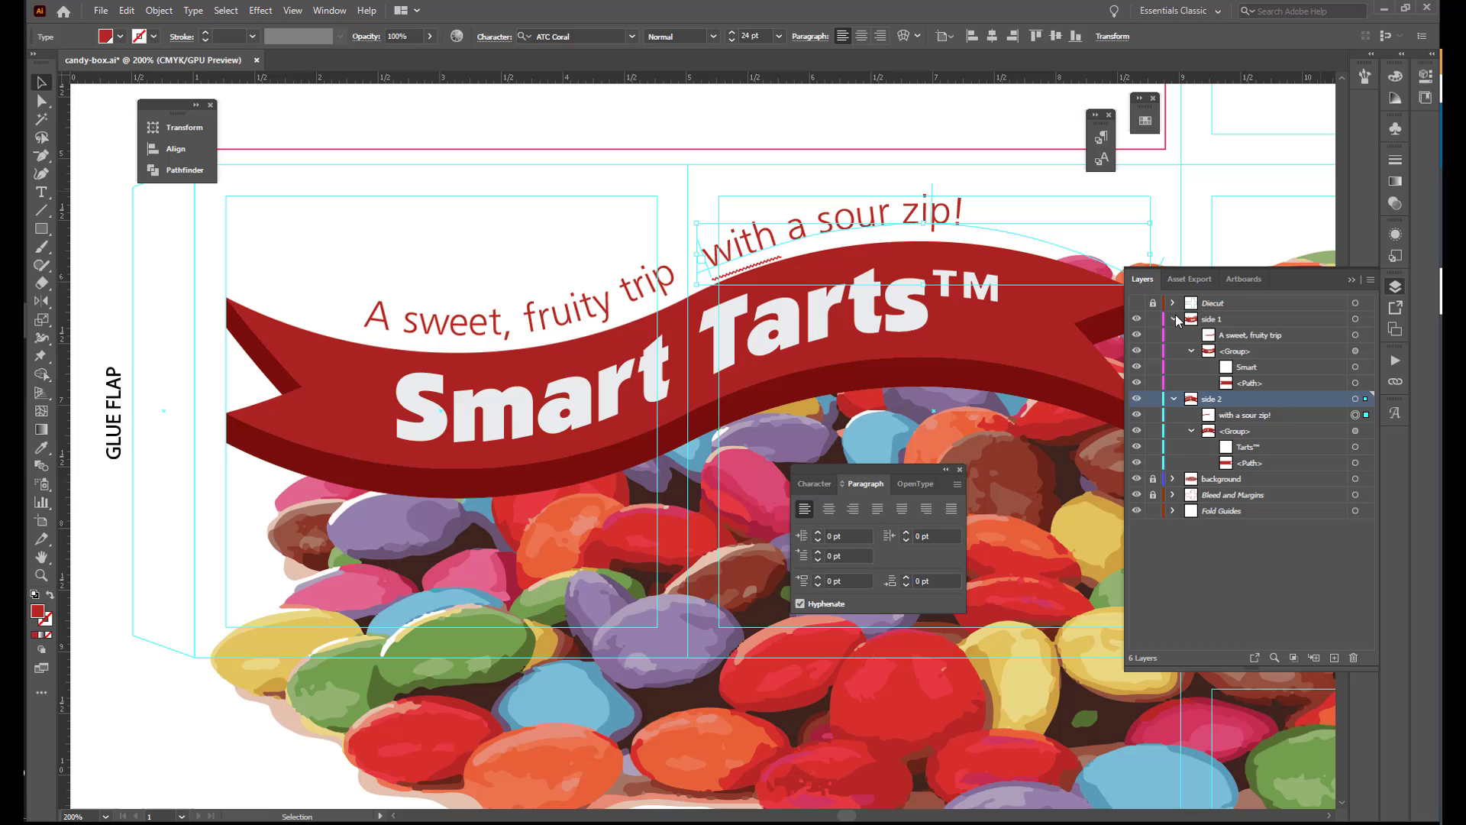
Collapse the side 1 and side 2 layers
click(1173, 318)
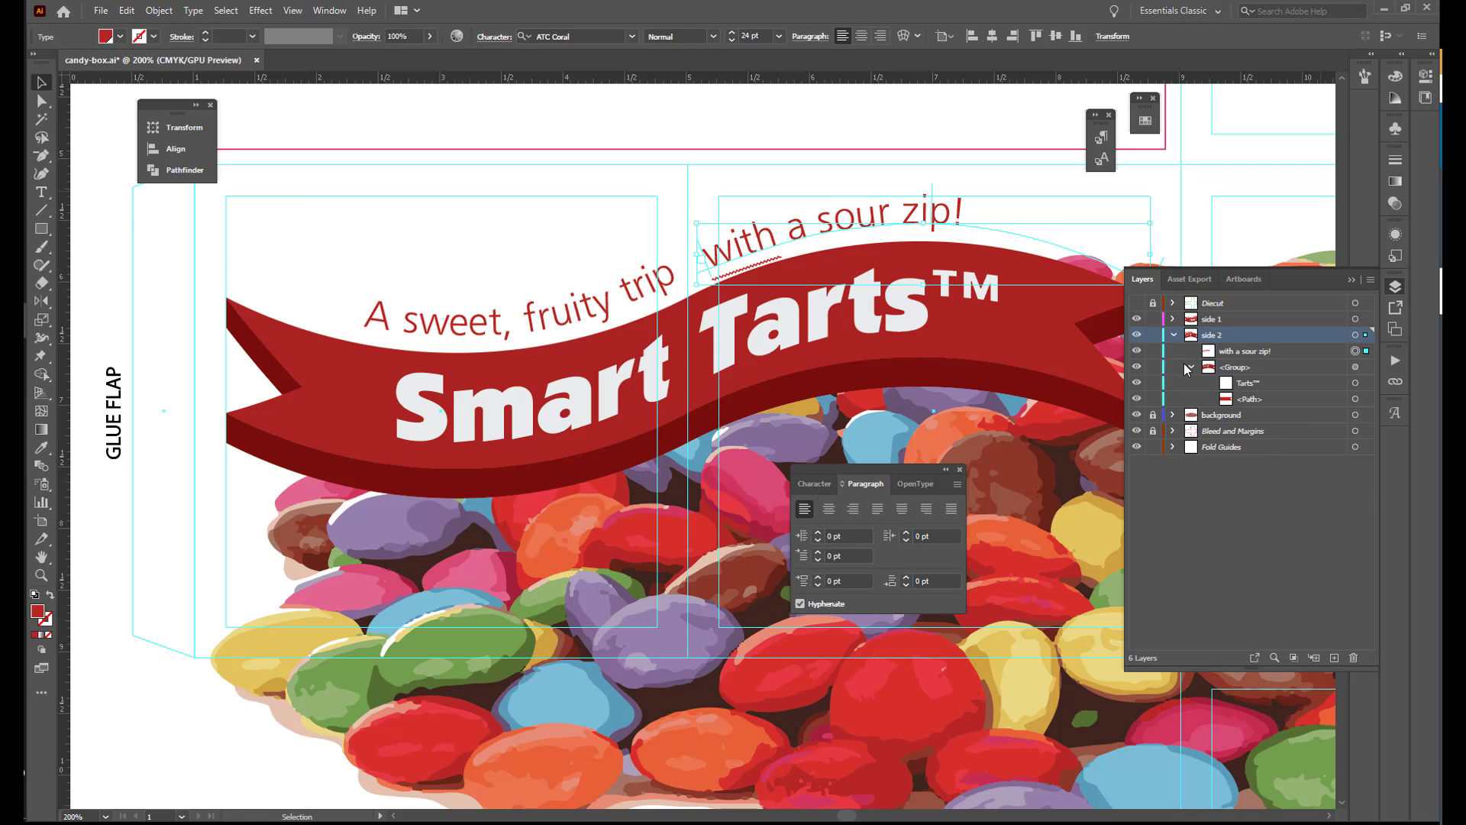
click(1174, 334)
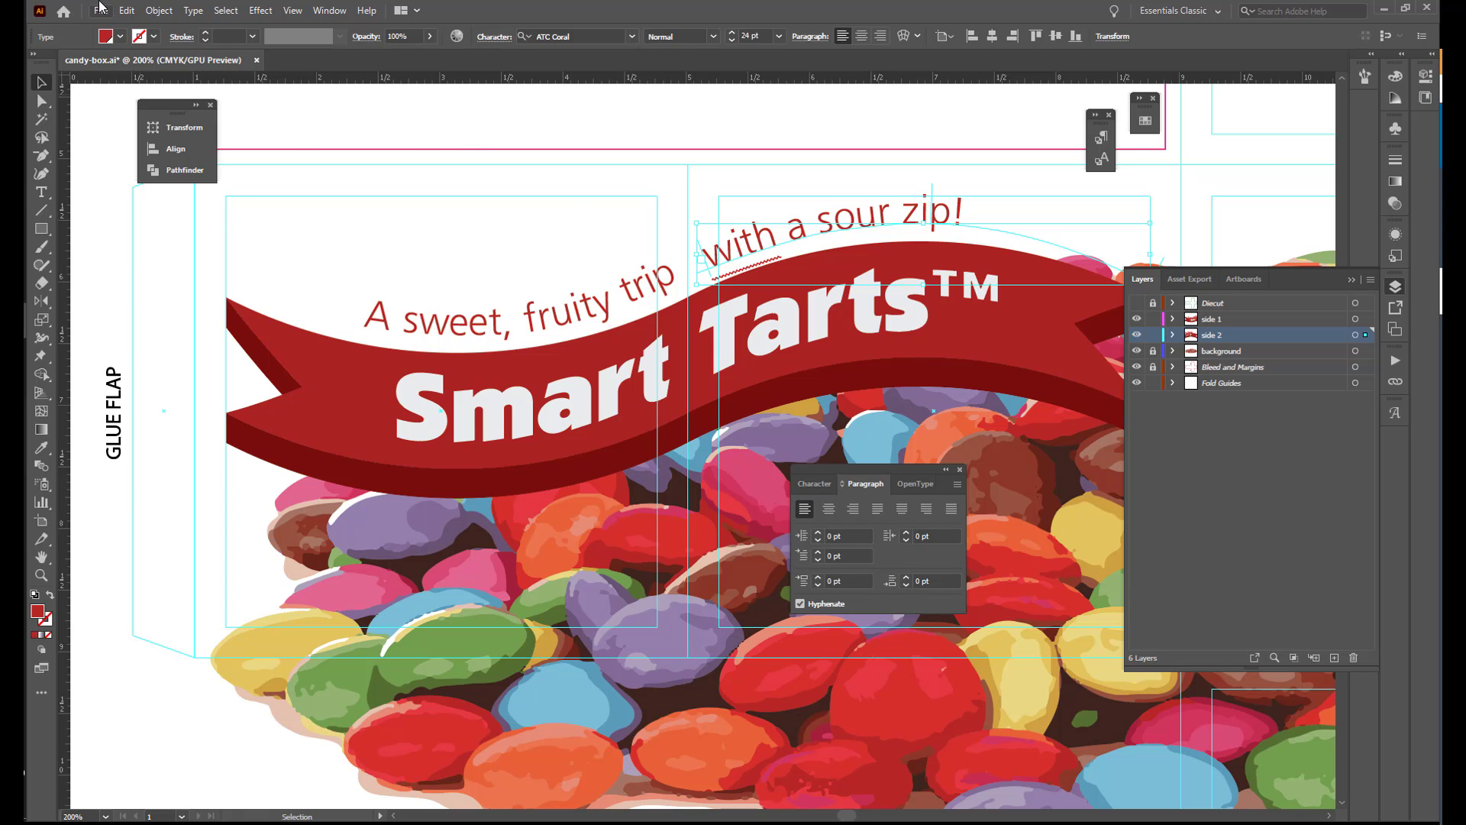
click(100, 9)
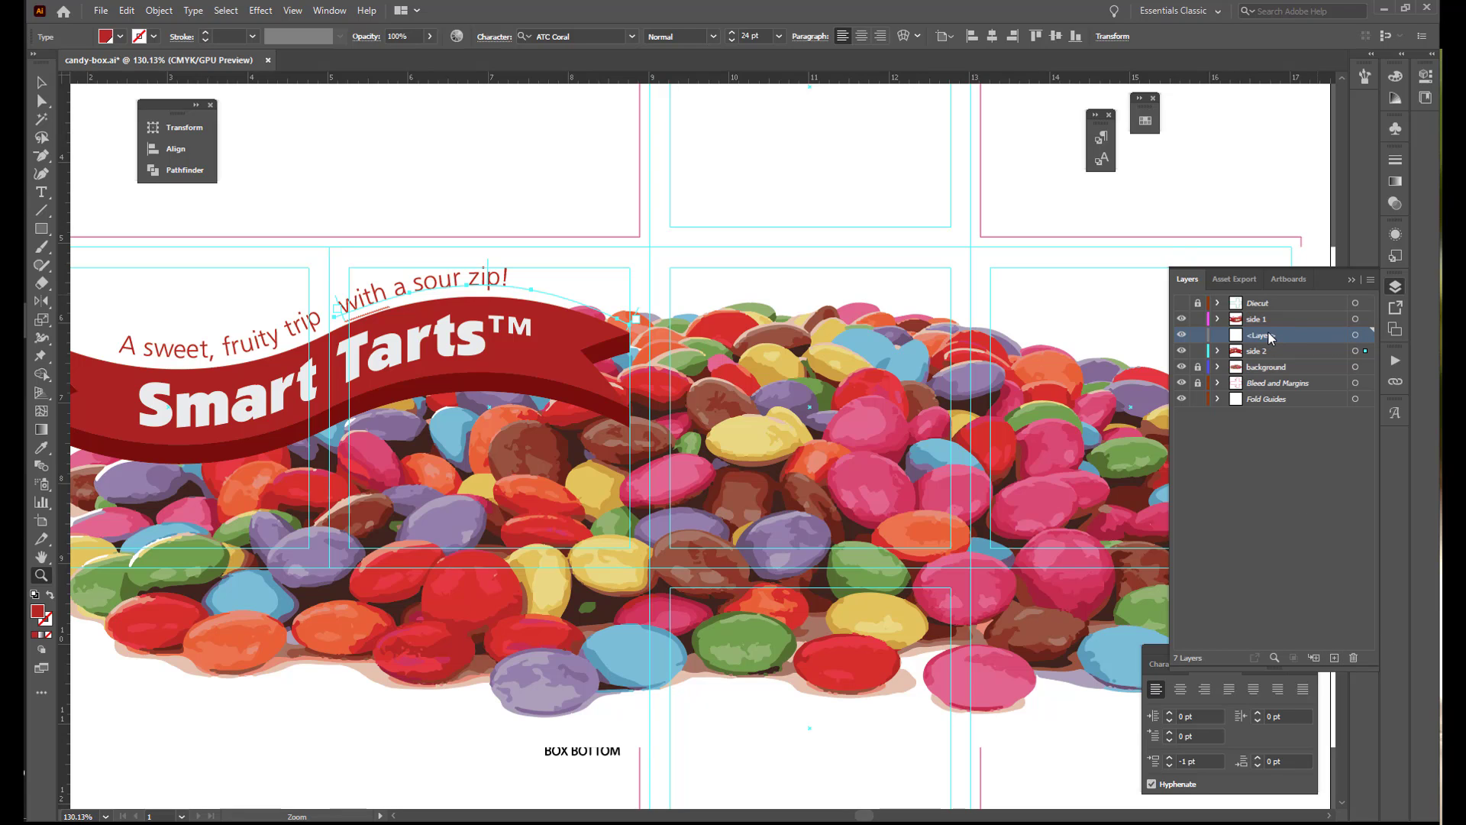
Rename the new layer "side 3" and move it above the side 1 layer
double_click(1270, 336)
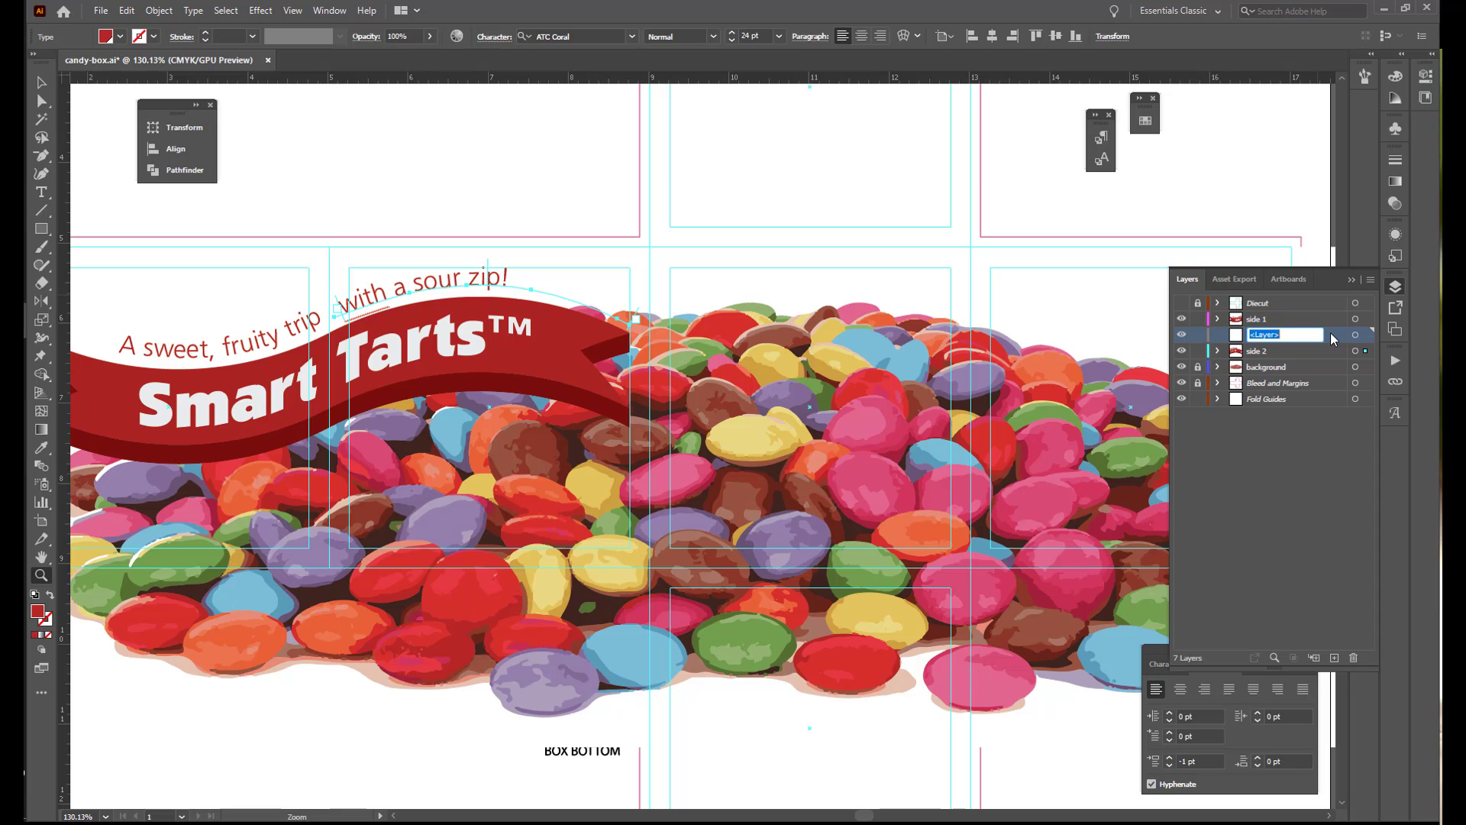
text(side 3)
key(Return)
drag(1334, 339, 1327, 315)
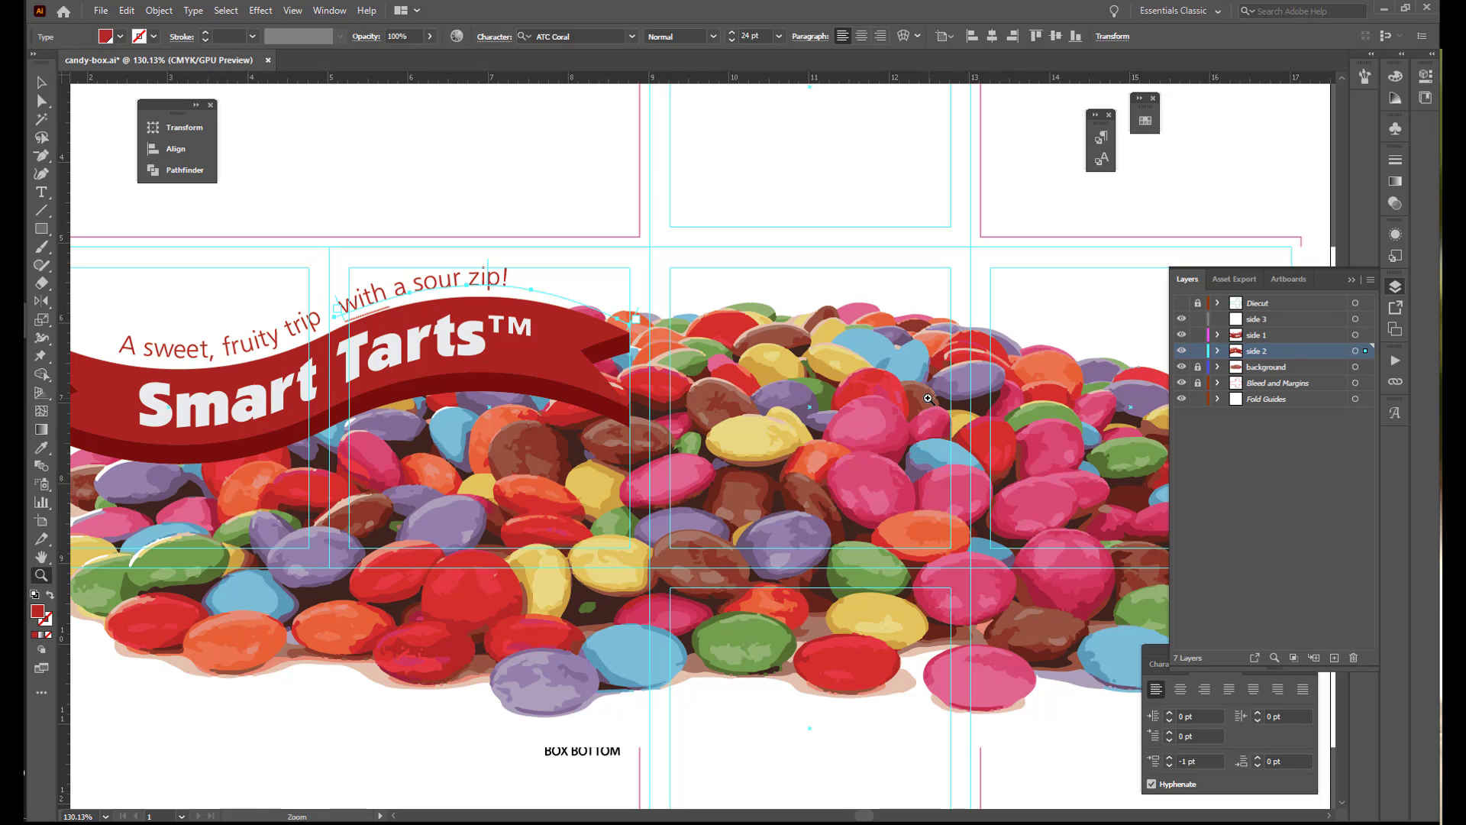
Draw a white-filled 4 in square without a stroke over the third box panel, matching its fold guides
click(893, 407)
click(644, 433)
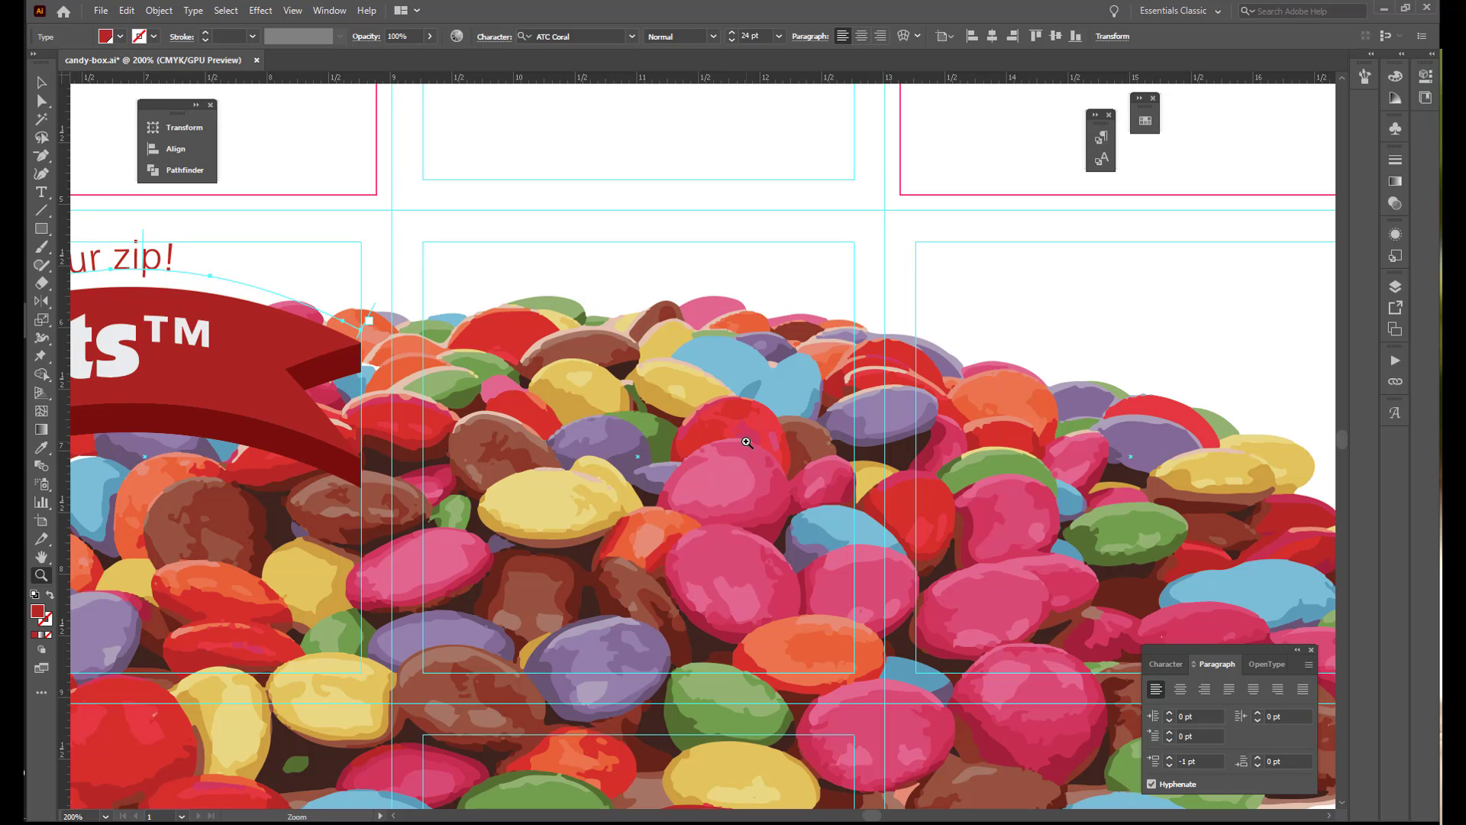
click(47, 229)
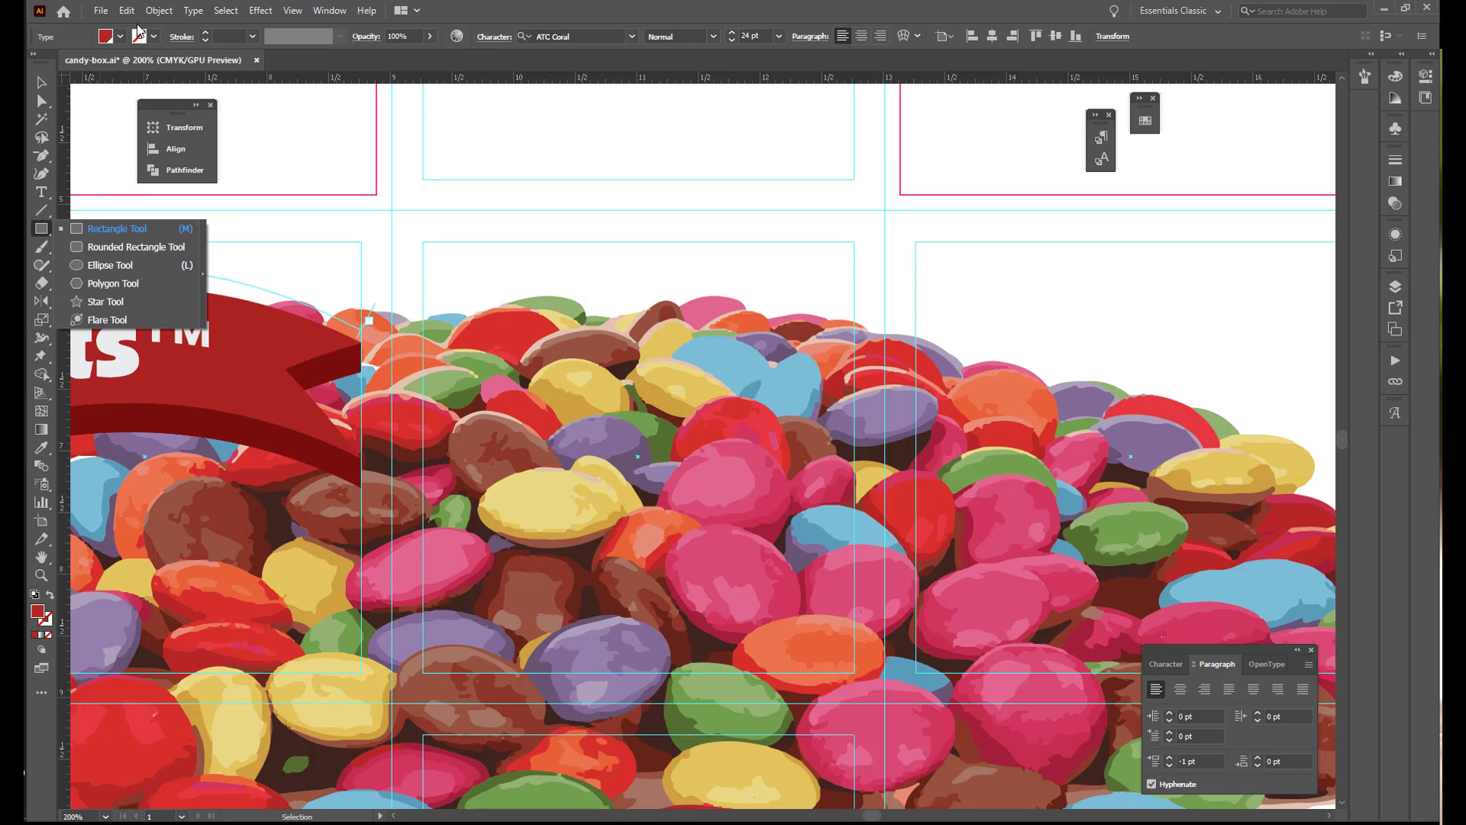
click(127, 36)
click(58, 63)
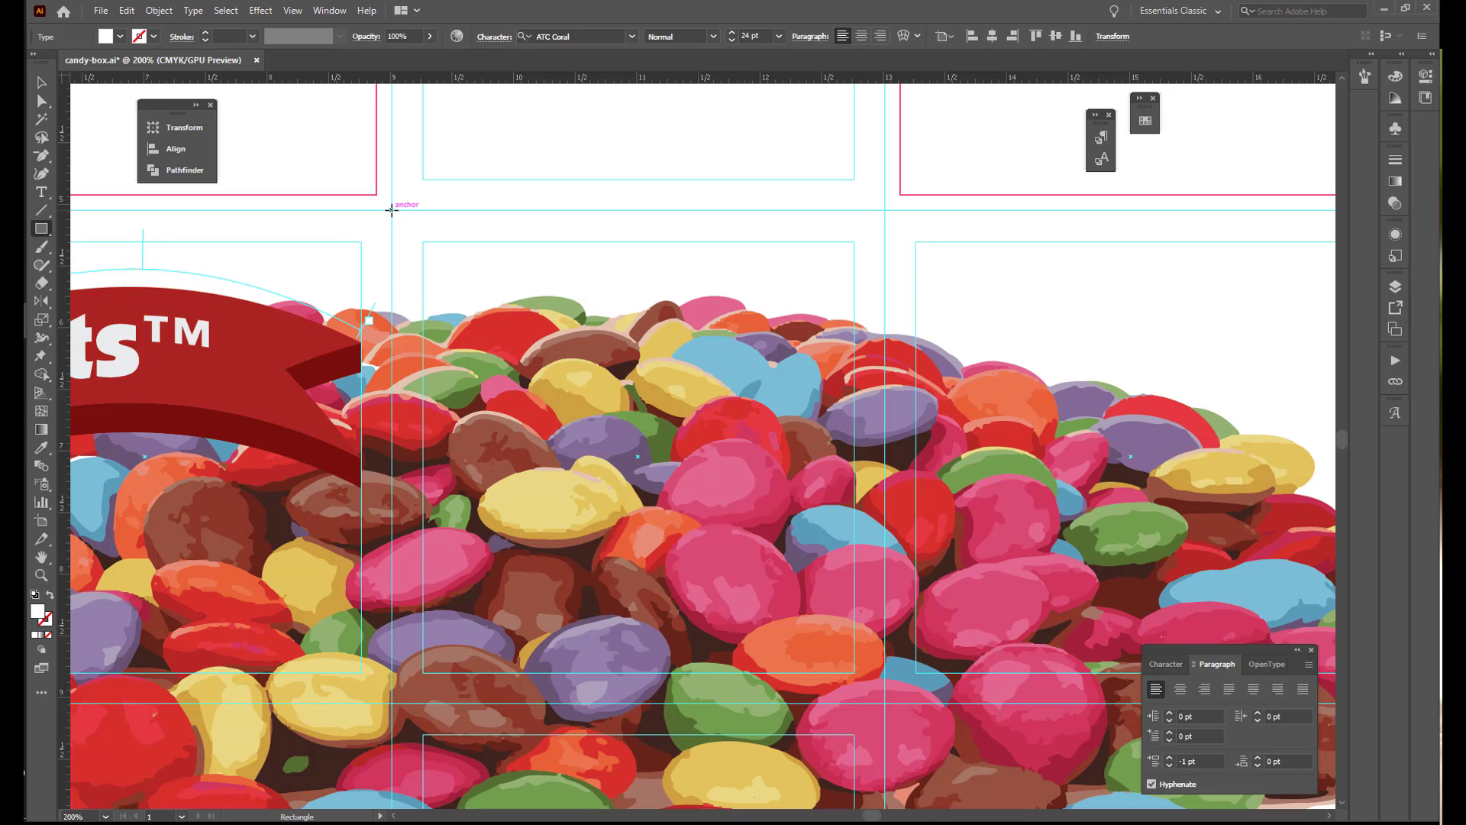
drag(391, 209, 884, 702)
Place box-copy.txt within the third panel's margin guides and format all its text as ATC Coral Normal, 12.5 pt
key(ctrl+shift+p)
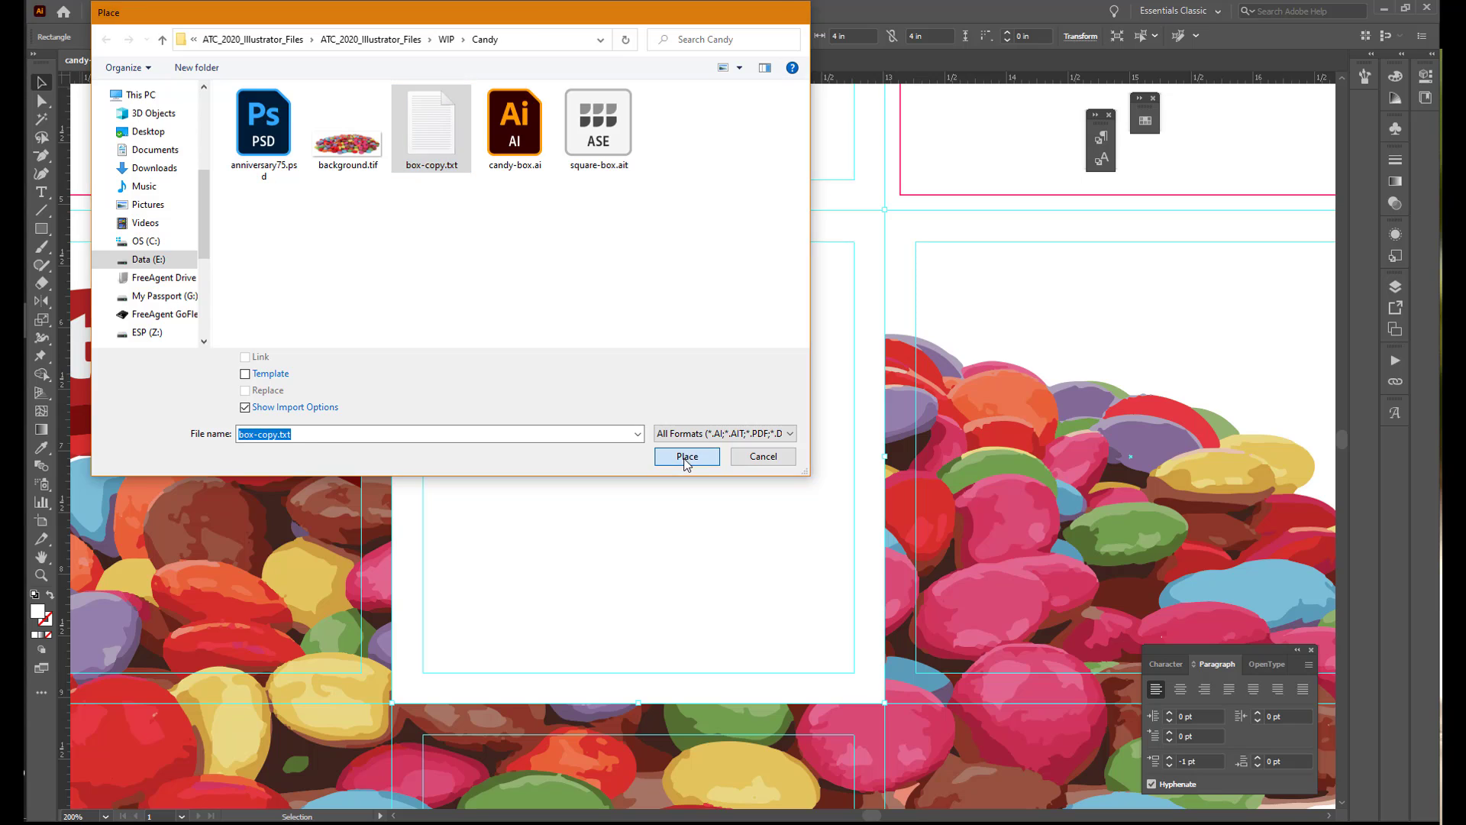
click(687, 456)
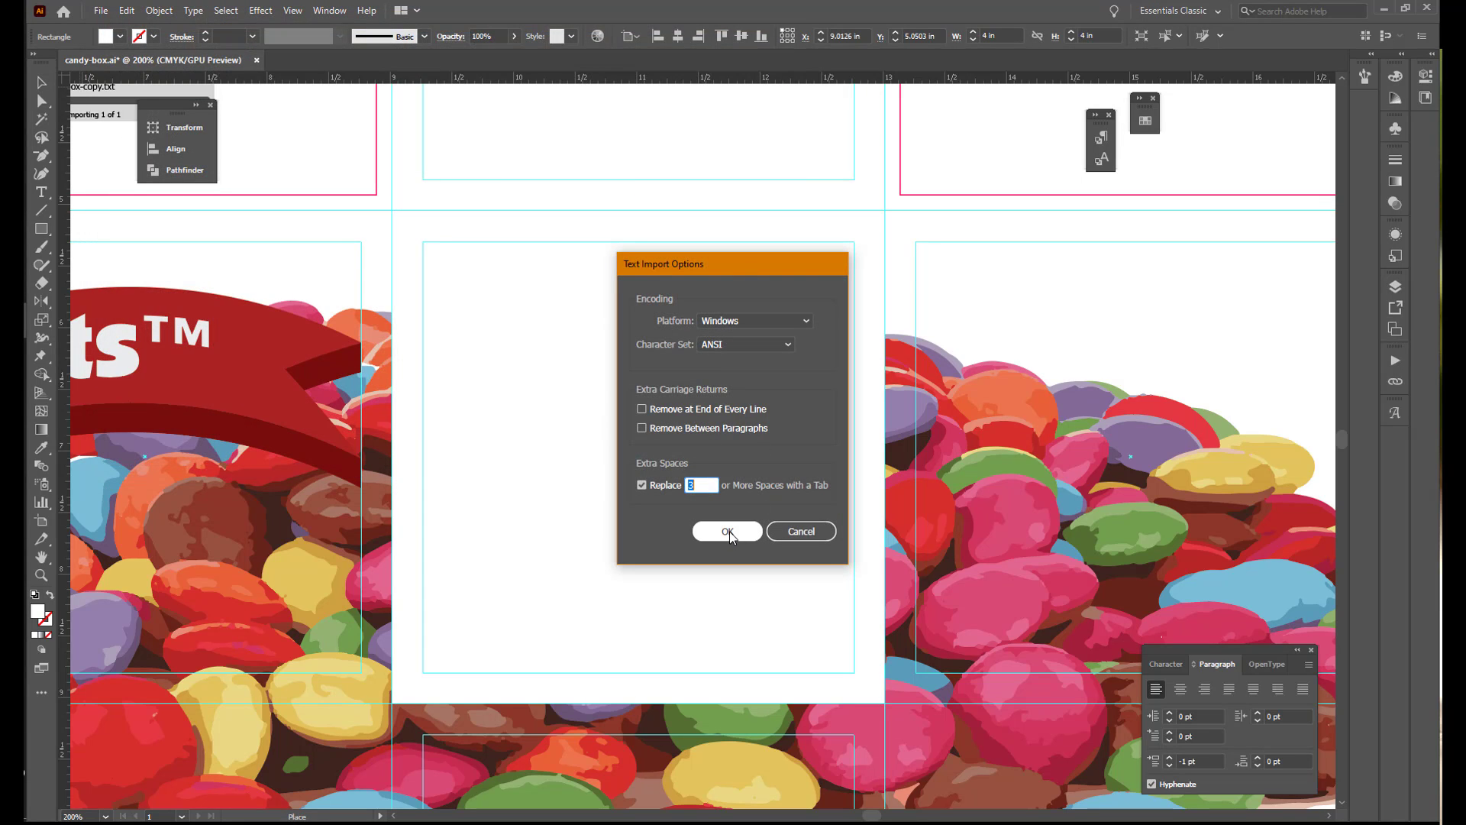
click(728, 532)
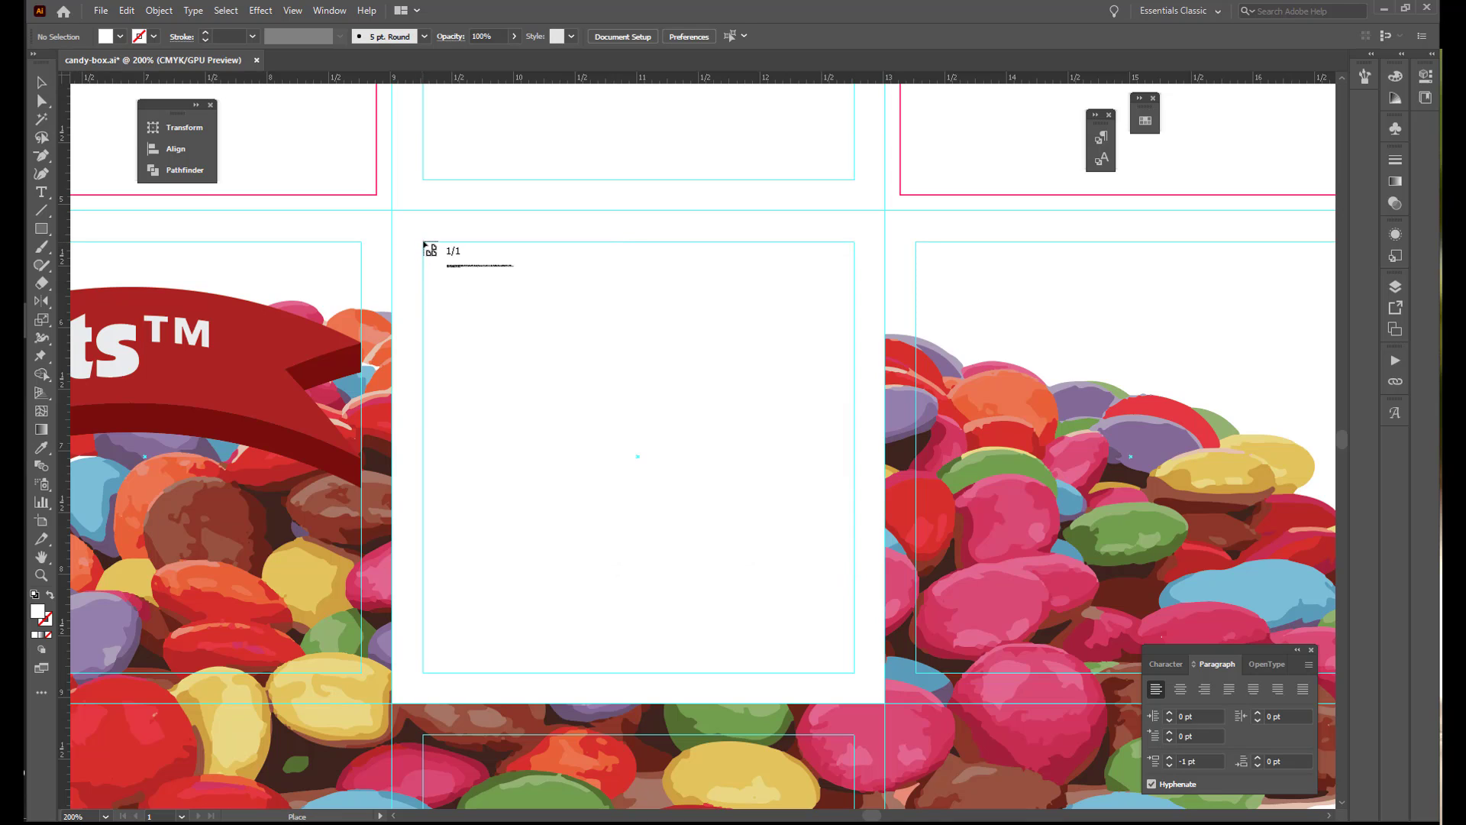
drag(426, 243, 855, 673)
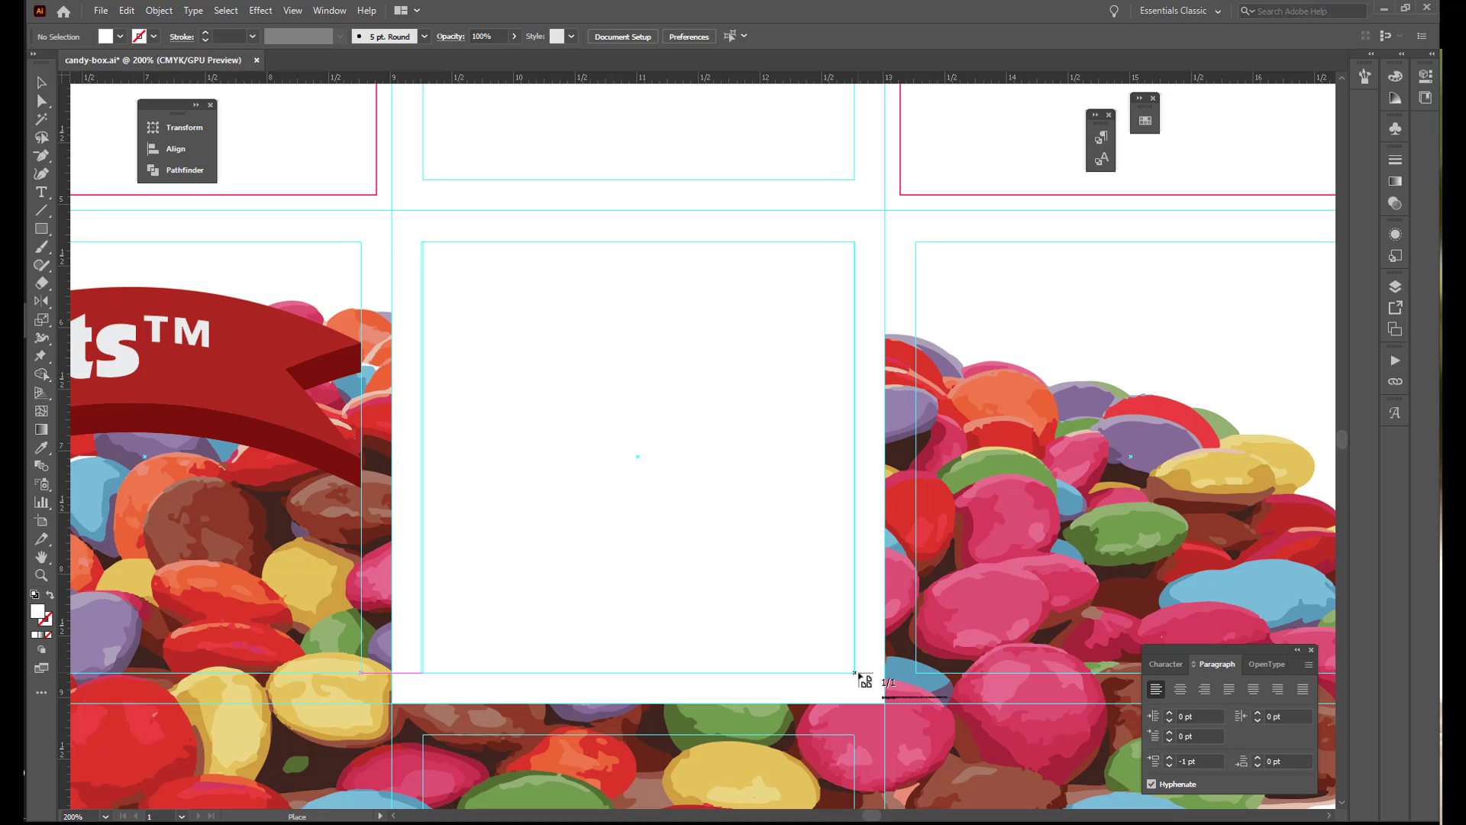
drag(856, 673, 855, 673)
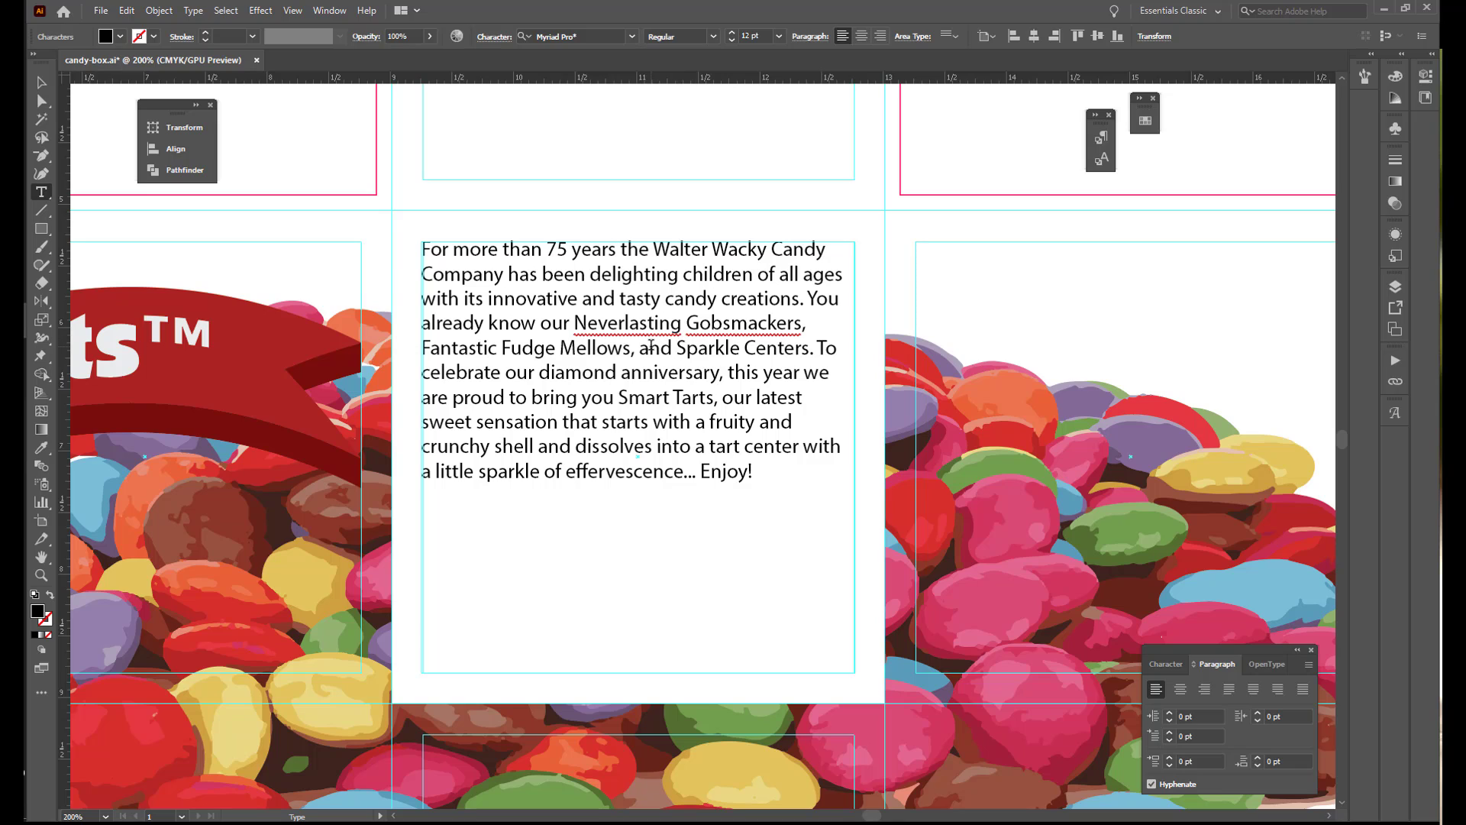
key(ctrl+a)
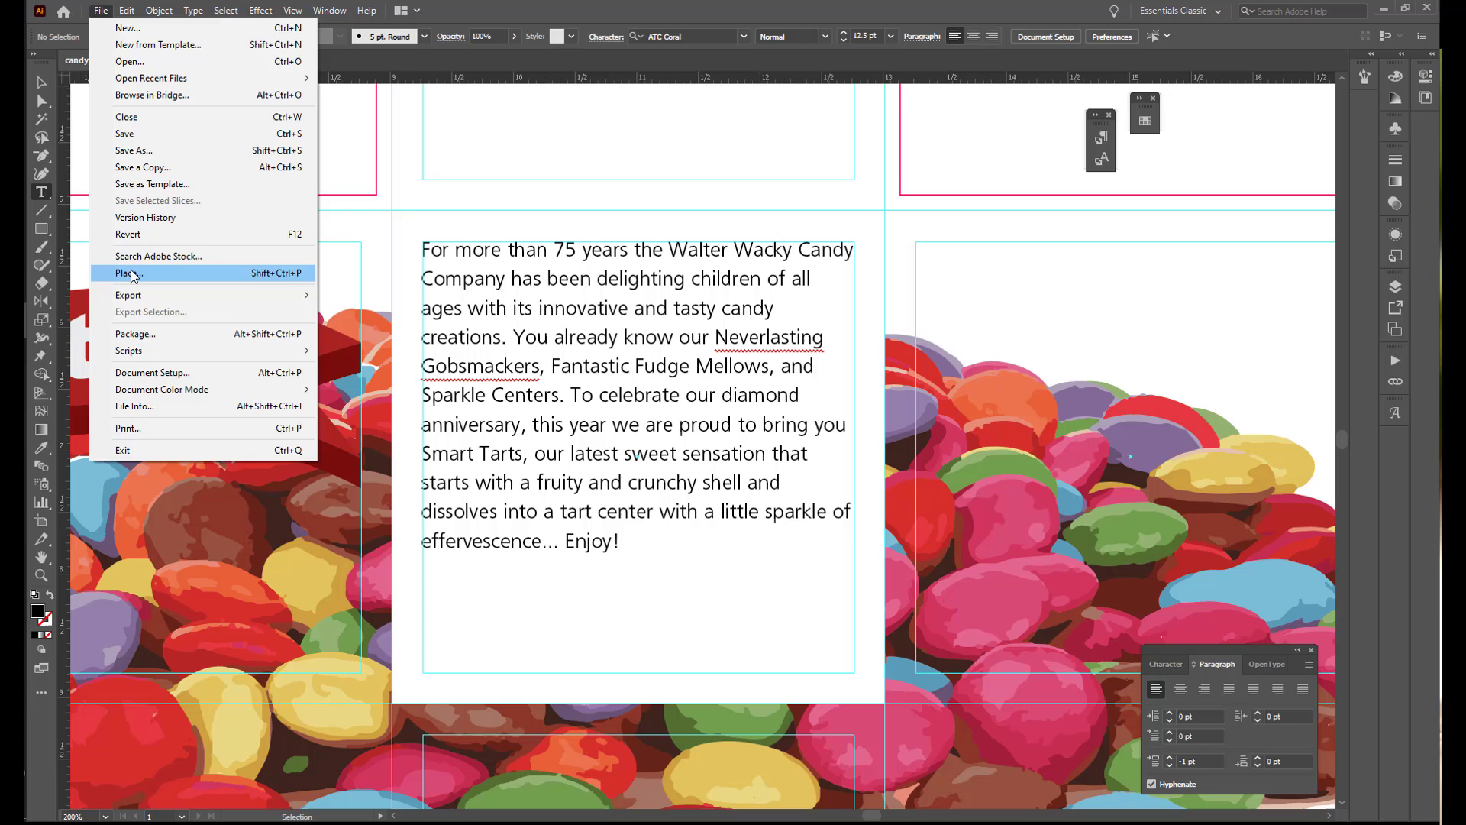
Place anniversary75.psd with the import preview shown and its layers converted to objects
click(134, 270)
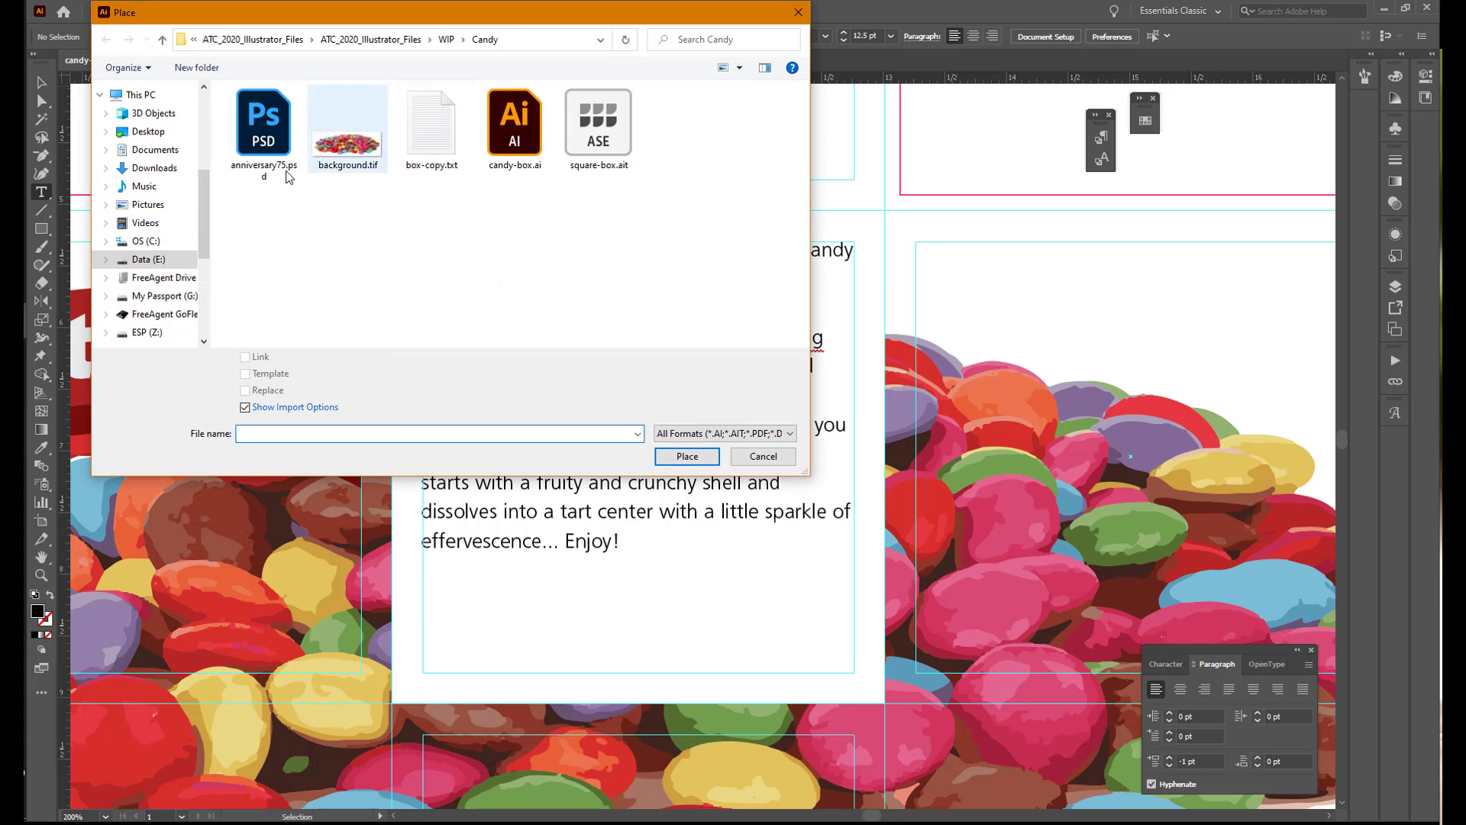
click(277, 145)
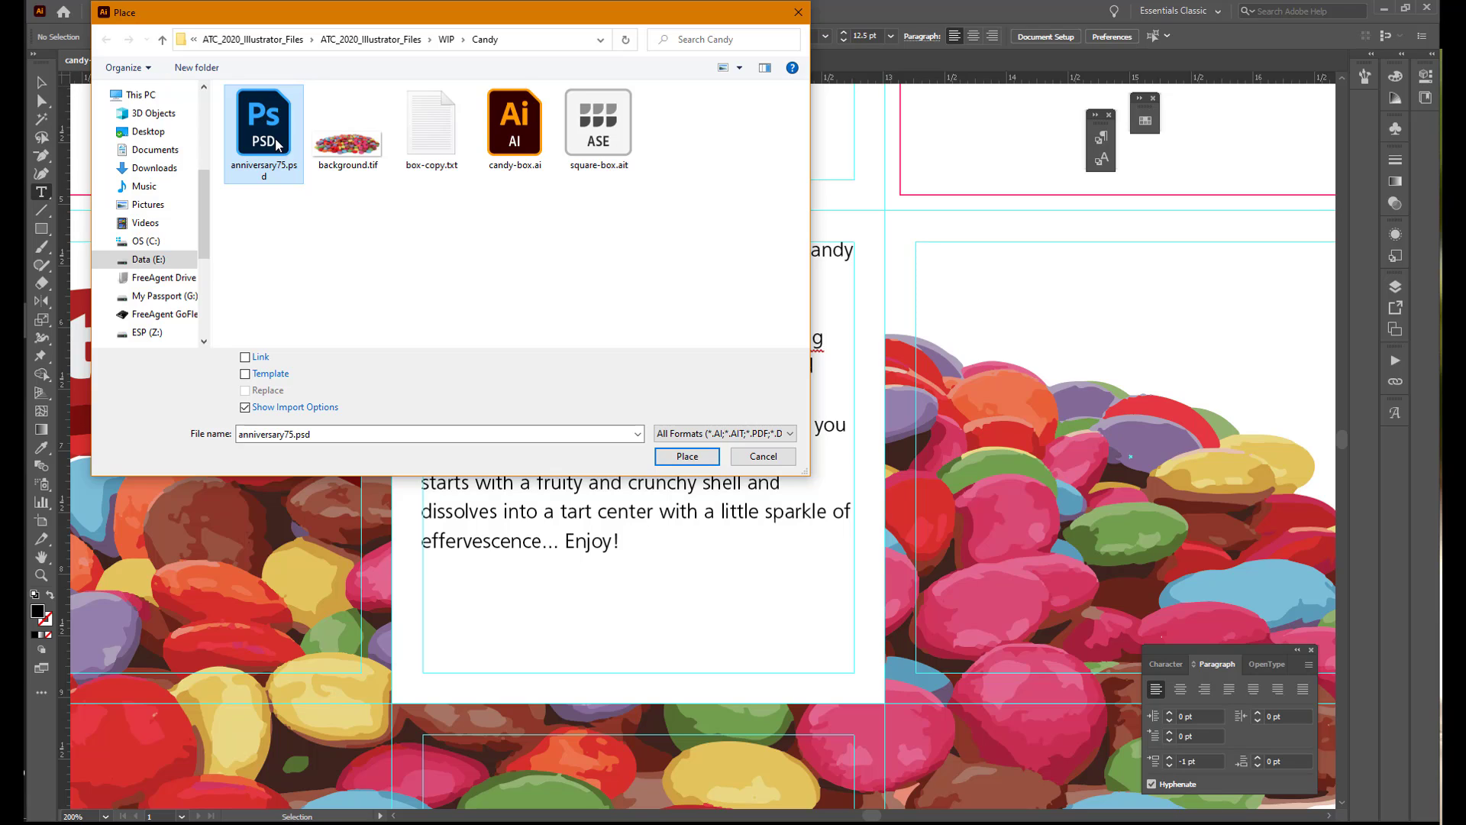
key(Return)
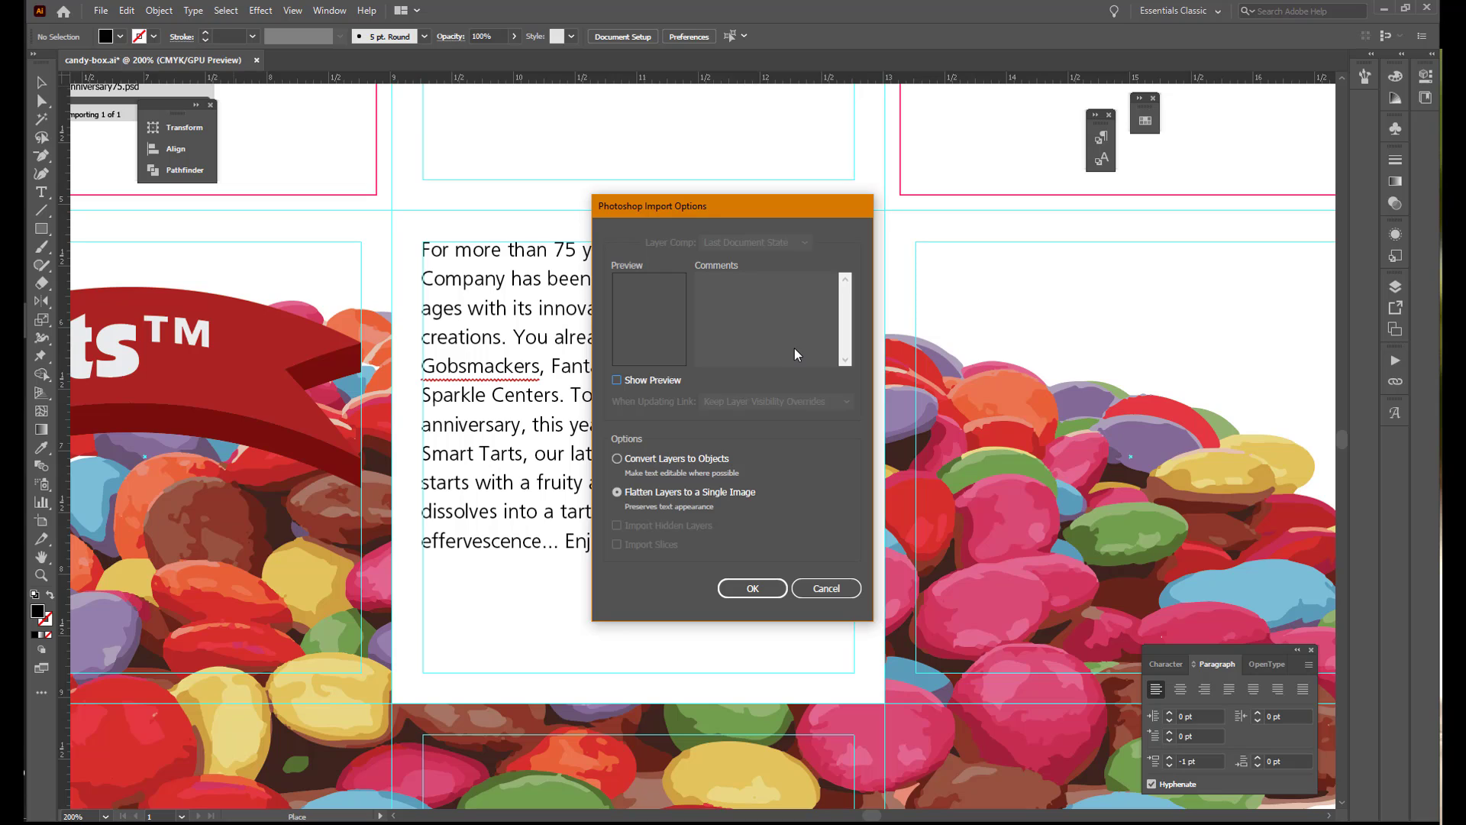
click(617, 380)
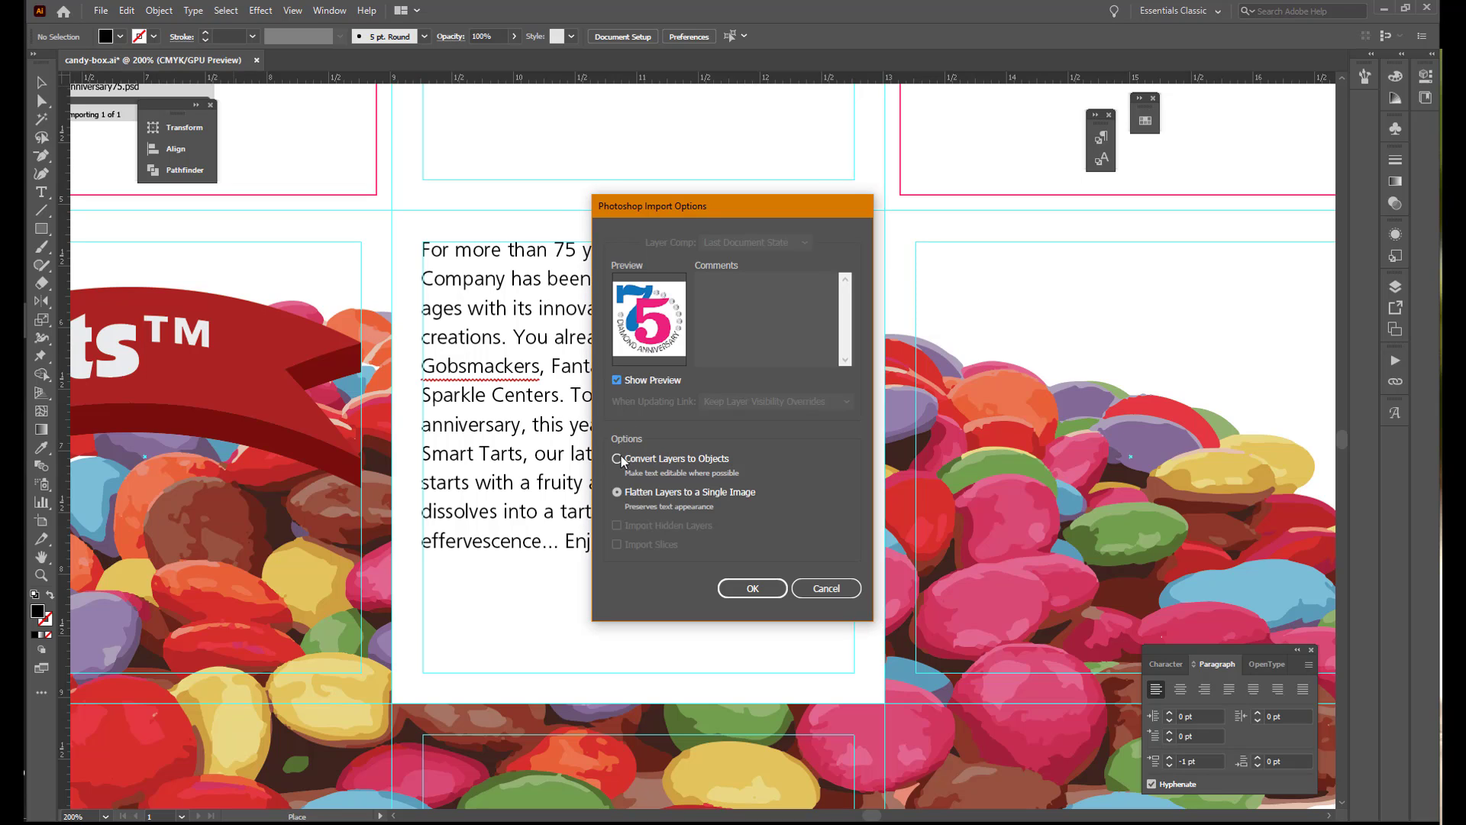
click(620, 459)
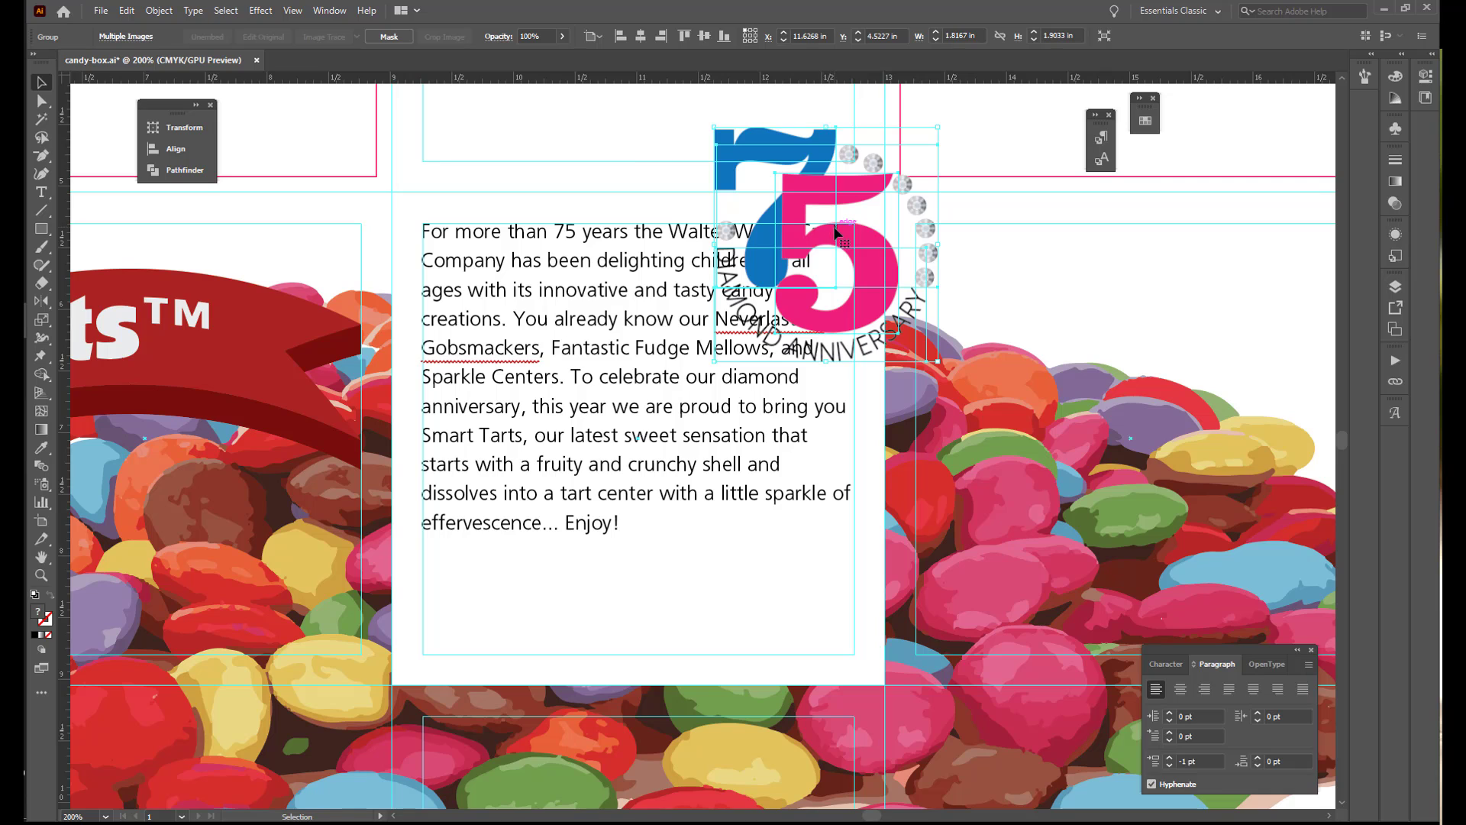
Move the 75 Diamond Anniversary logo over the upper-right corner of the panel text, at about X 11.05 in, Y 5.19 in
drag(834, 242, 757, 320)
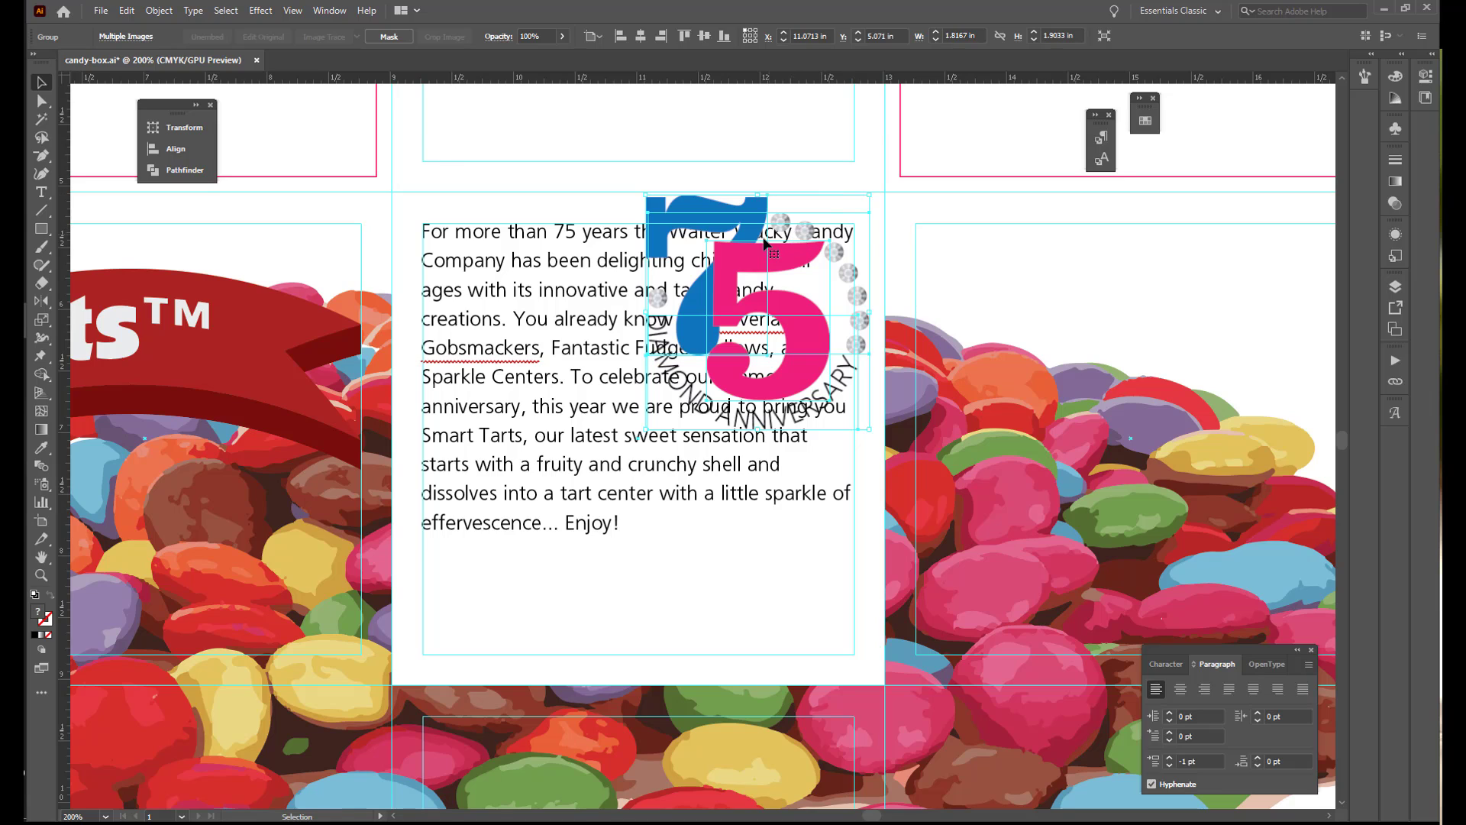
drag(750, 266, 750, 271)
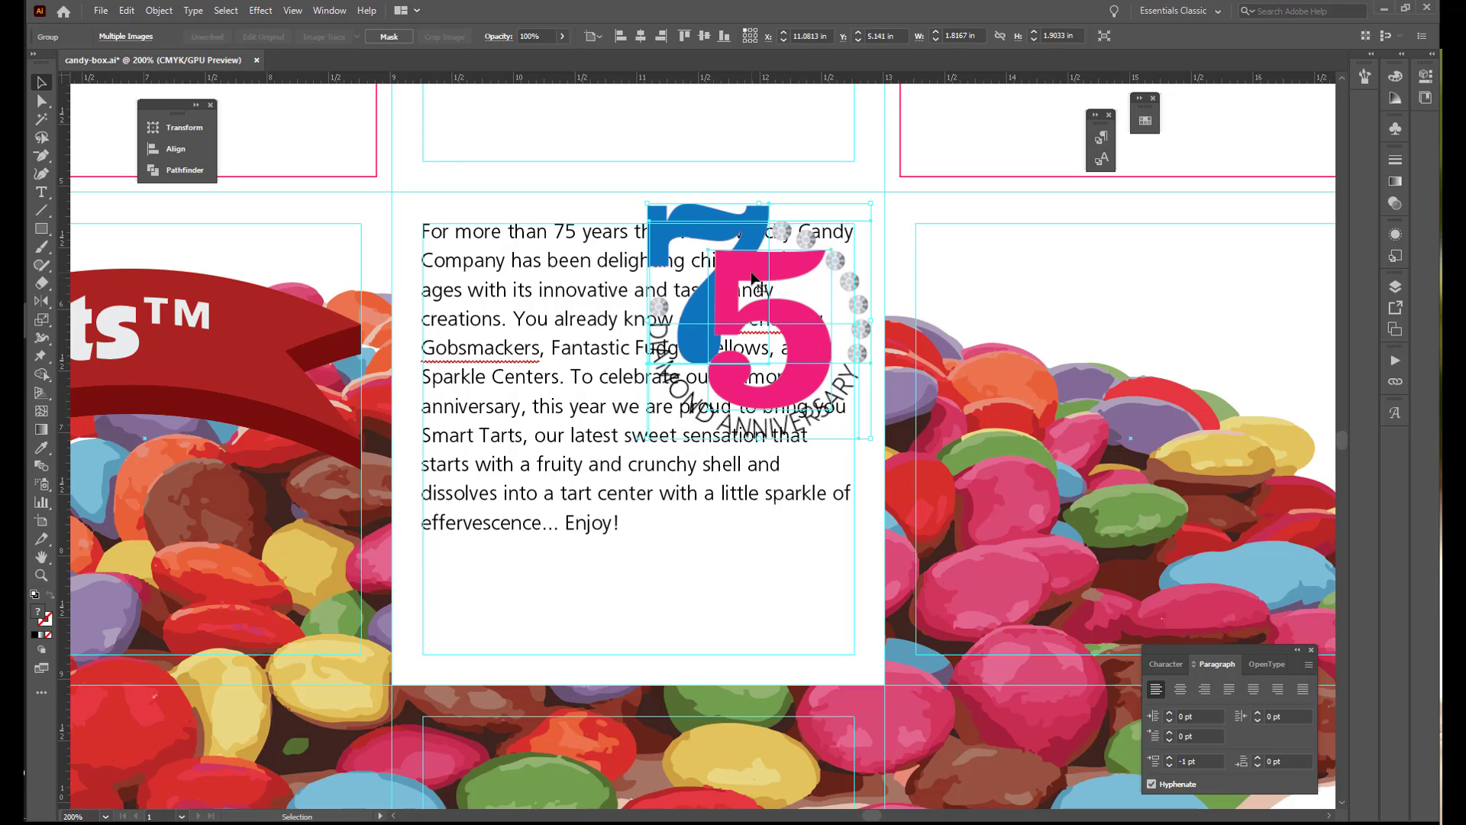
key(Right)
key(Down)
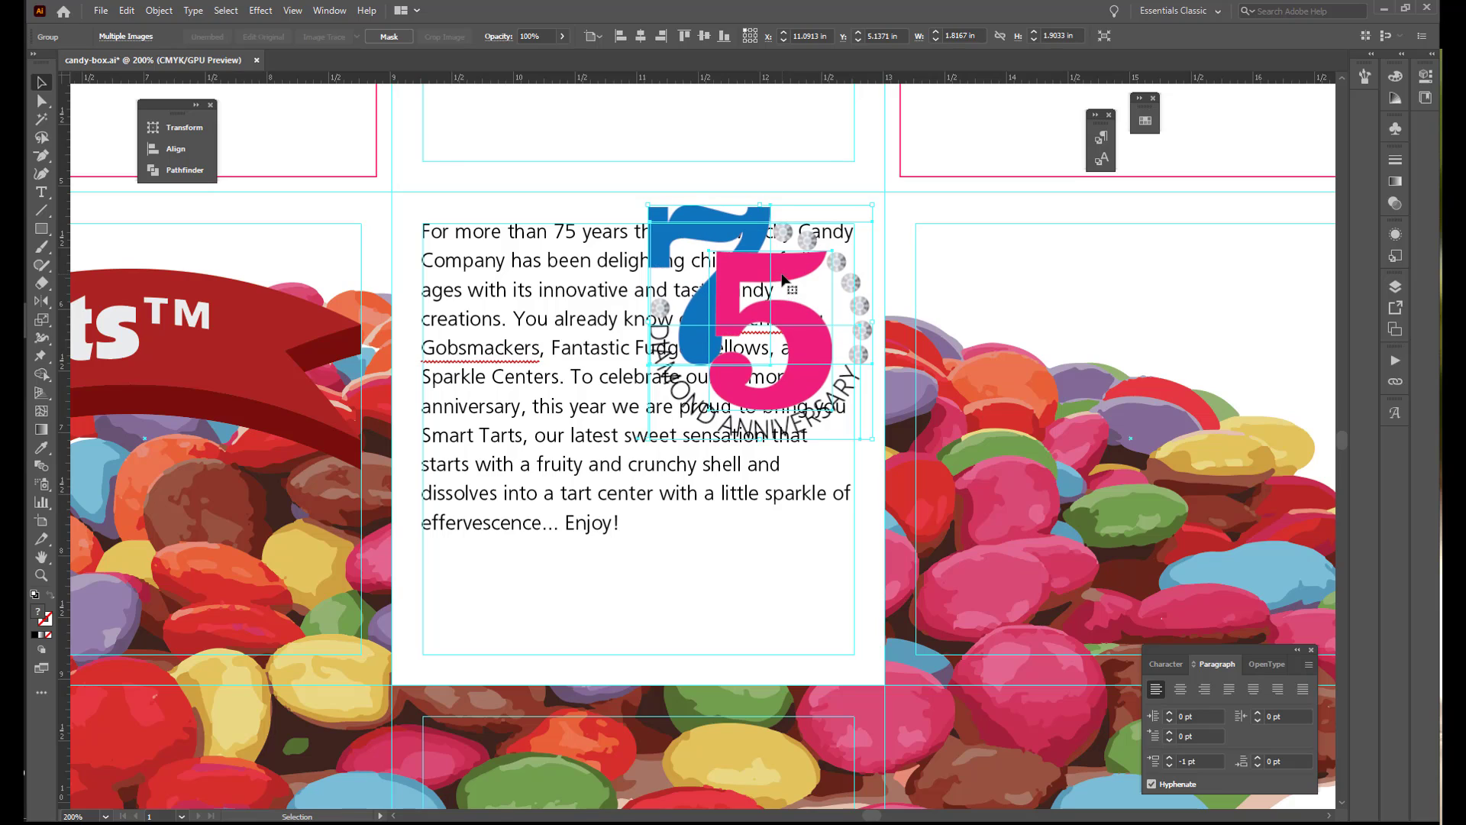
key(Down)
key(Down)
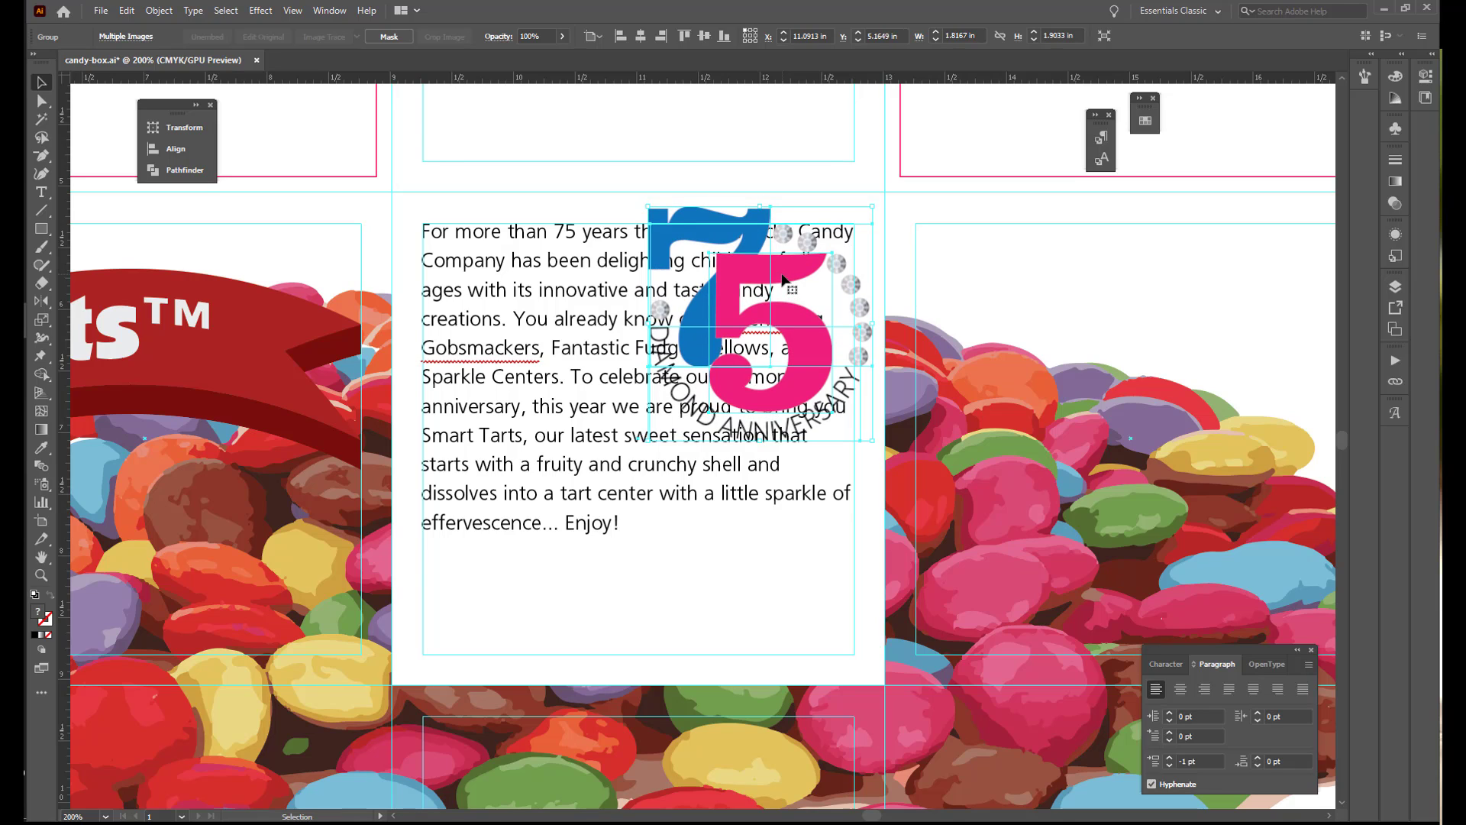
key(Left)
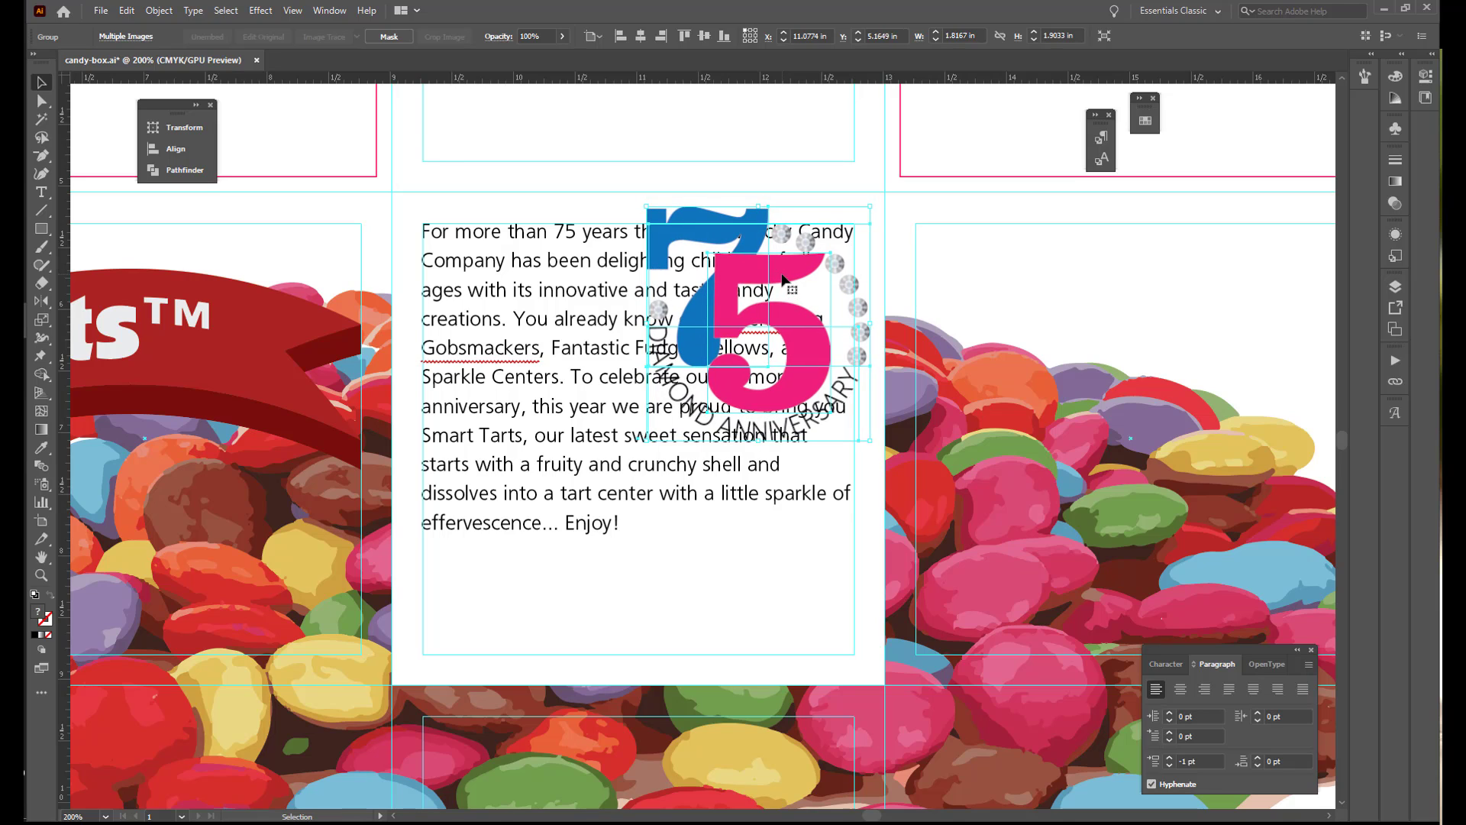
key(Left)
key(Left)
key(Down)
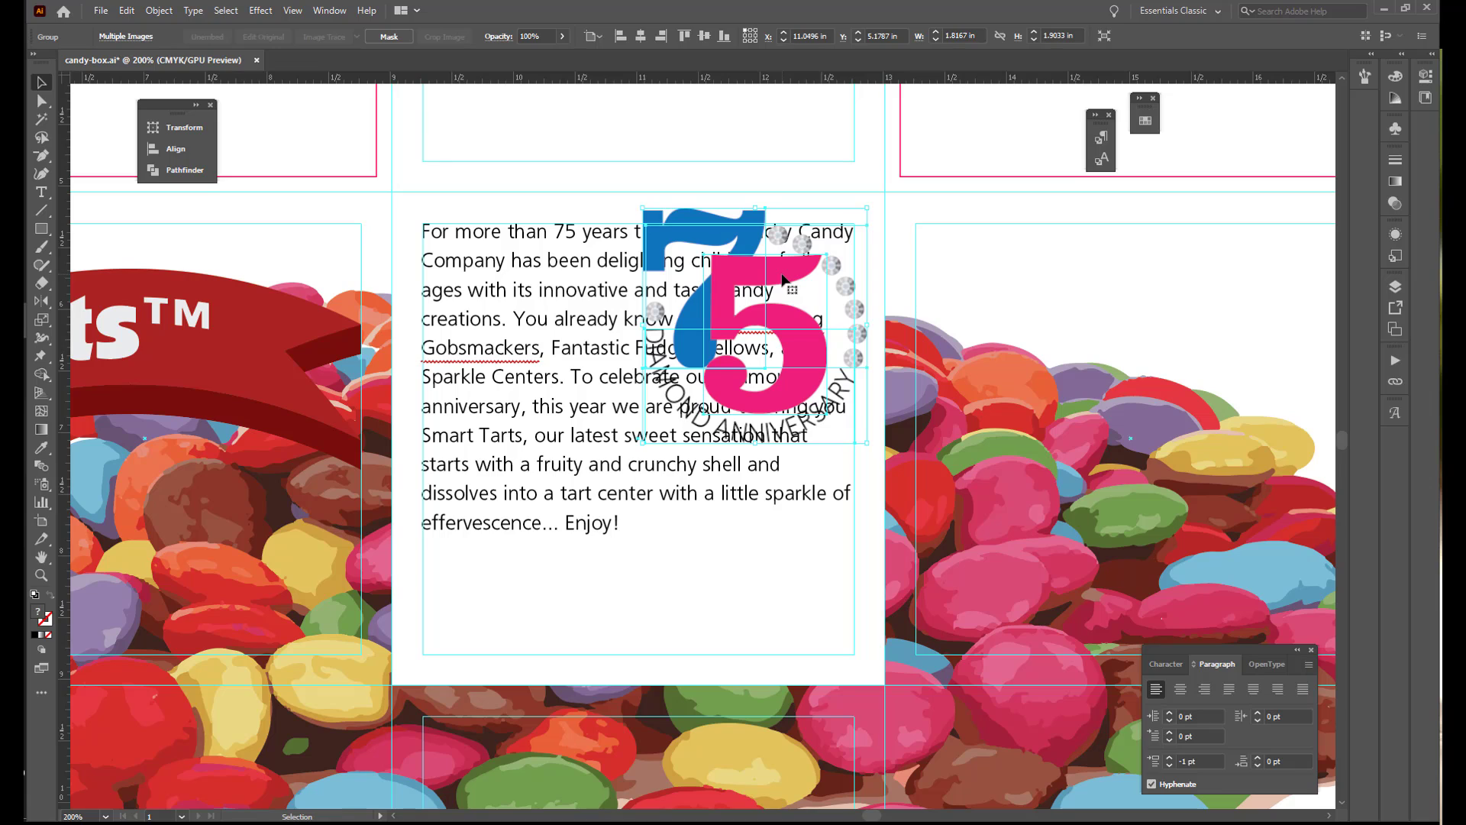
key(Down)
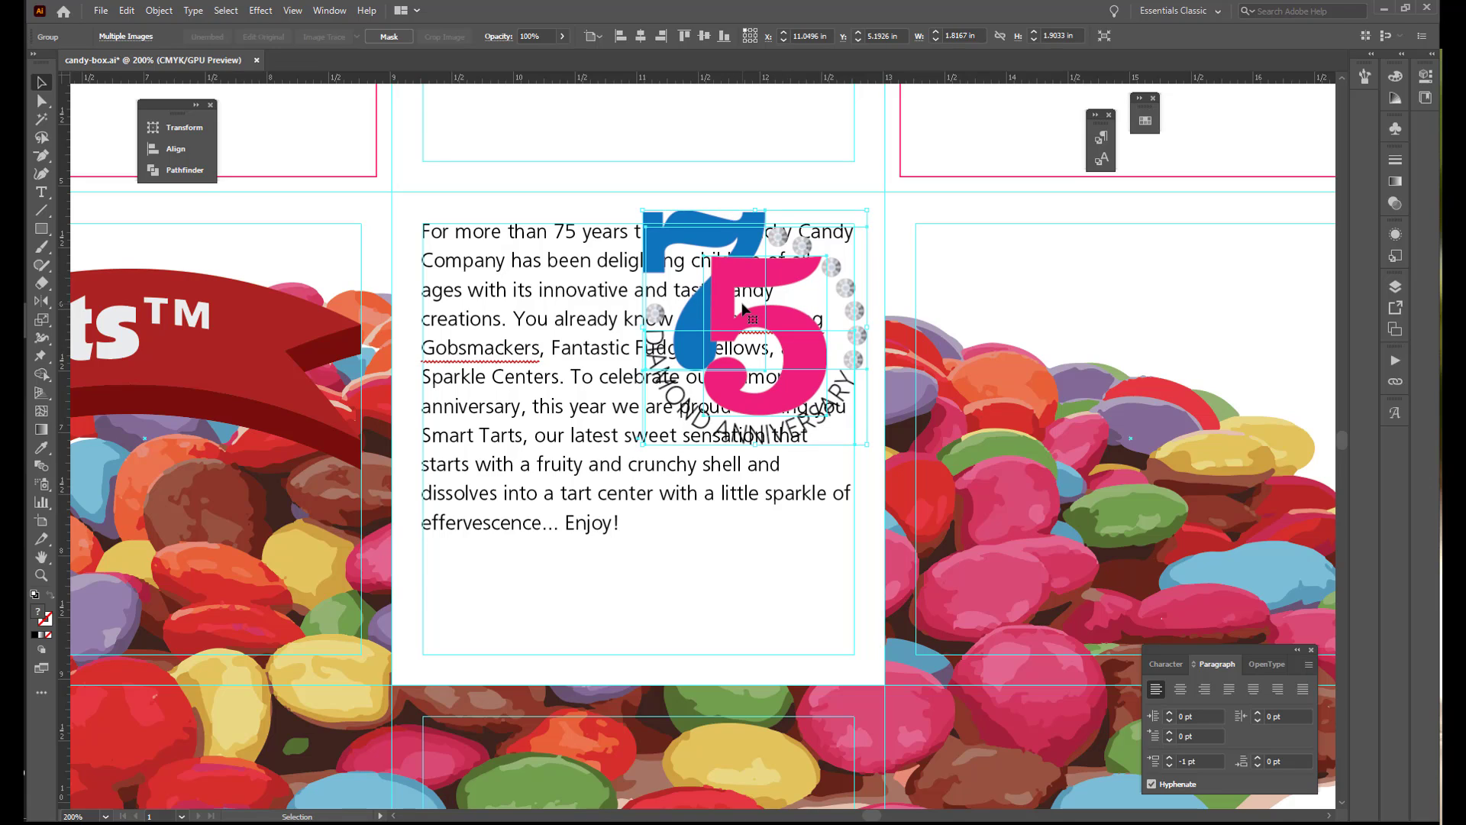
Apply a text wrap to the anniversary logo so the panel copy flows around it
click(160, 11)
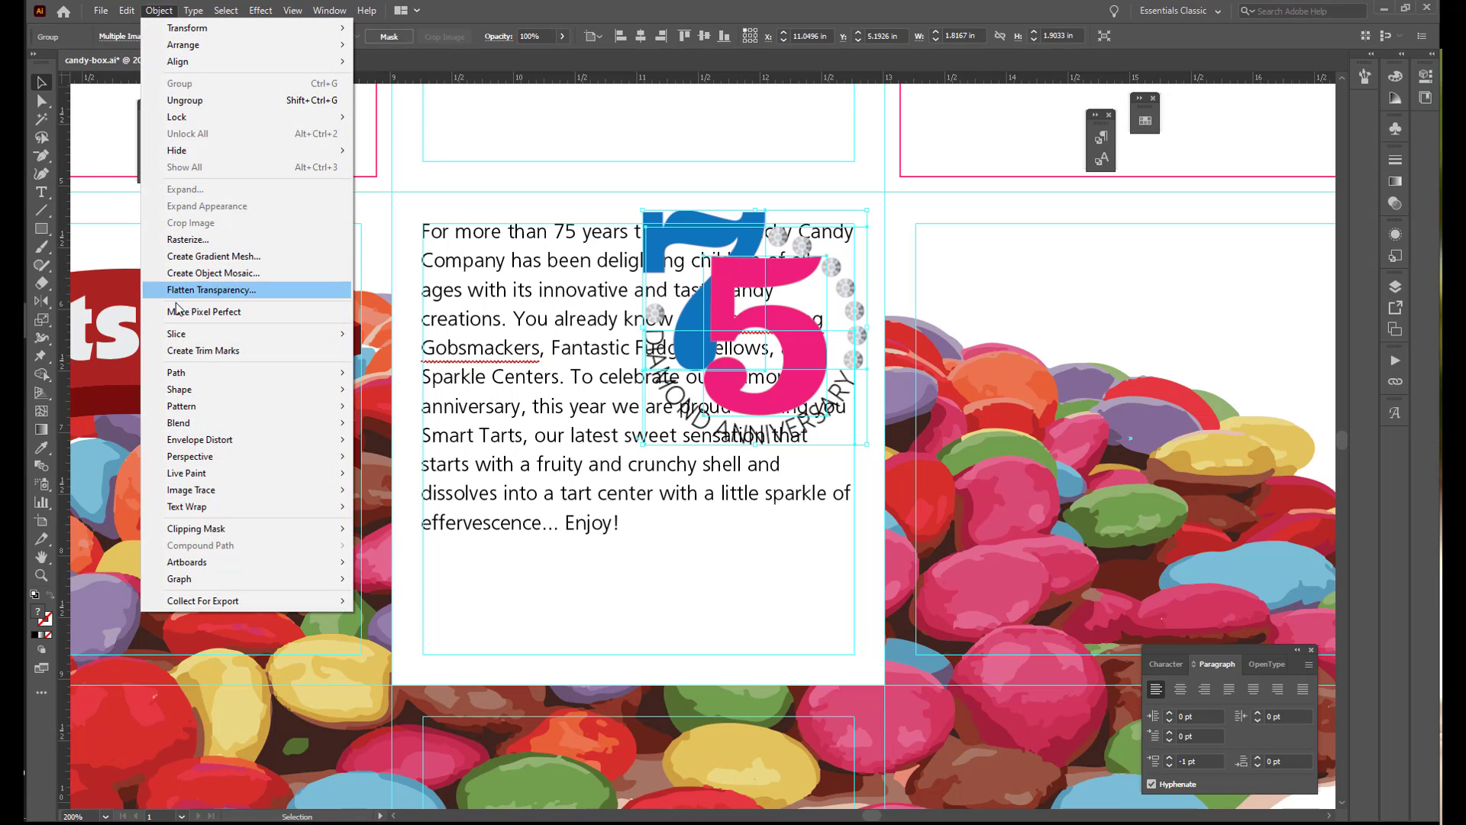
mouse_move(186, 506)
click(378, 506)
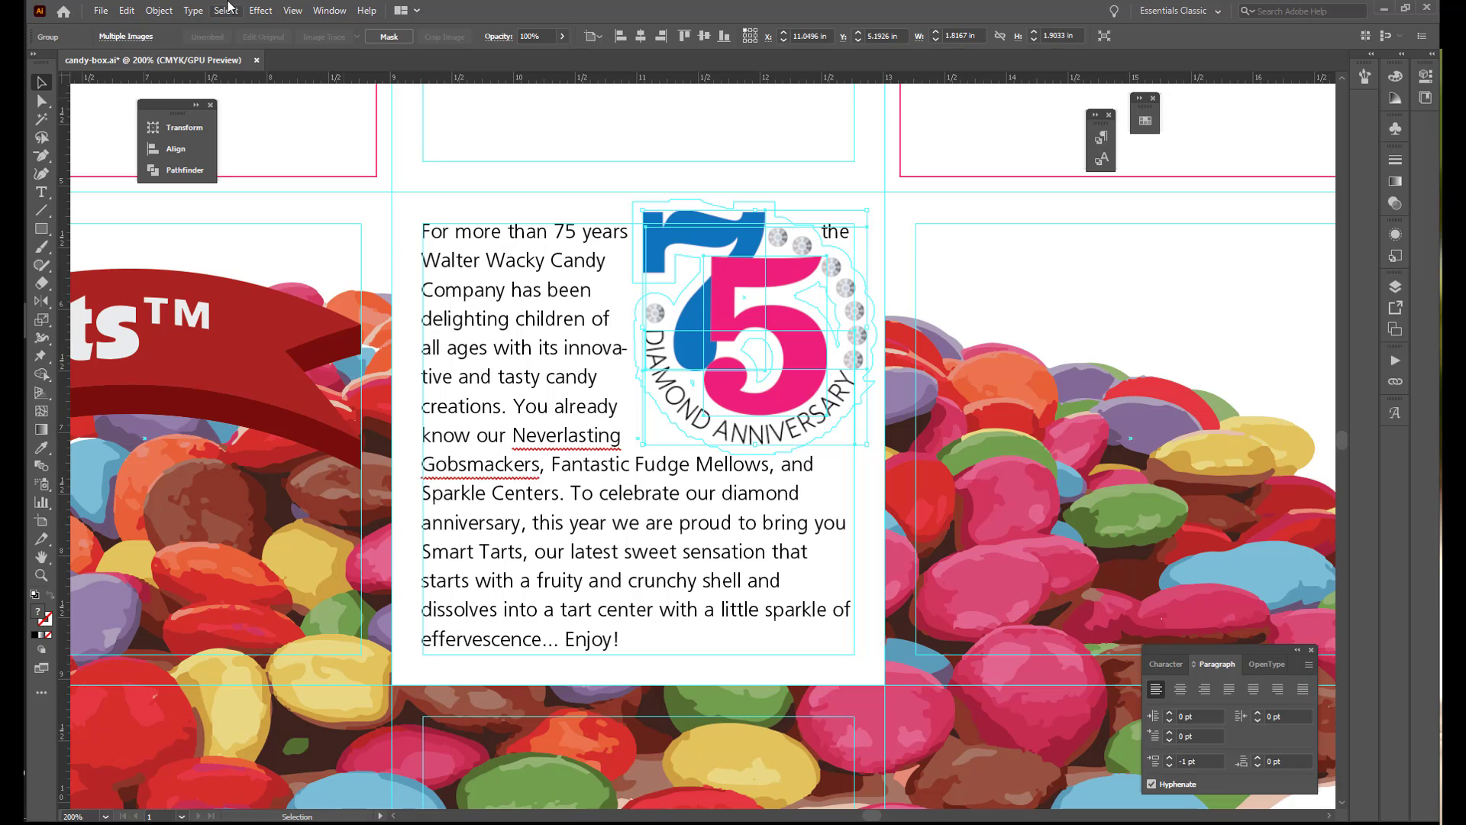
Set the logo's text wrap offset to 12 pt and nudge the logo slightly down
click(159, 11)
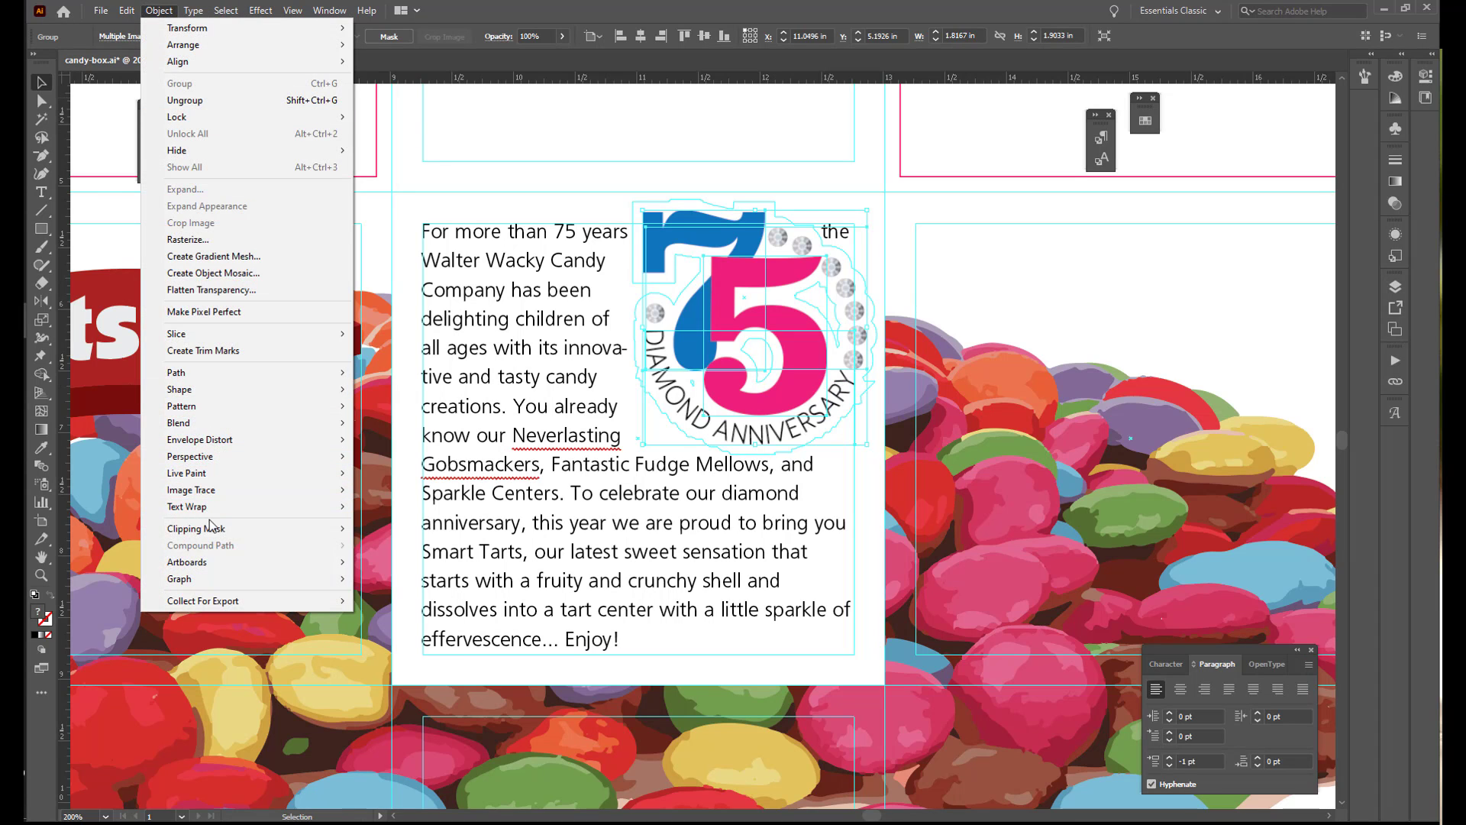
mouse_move(222, 508)
click(411, 546)
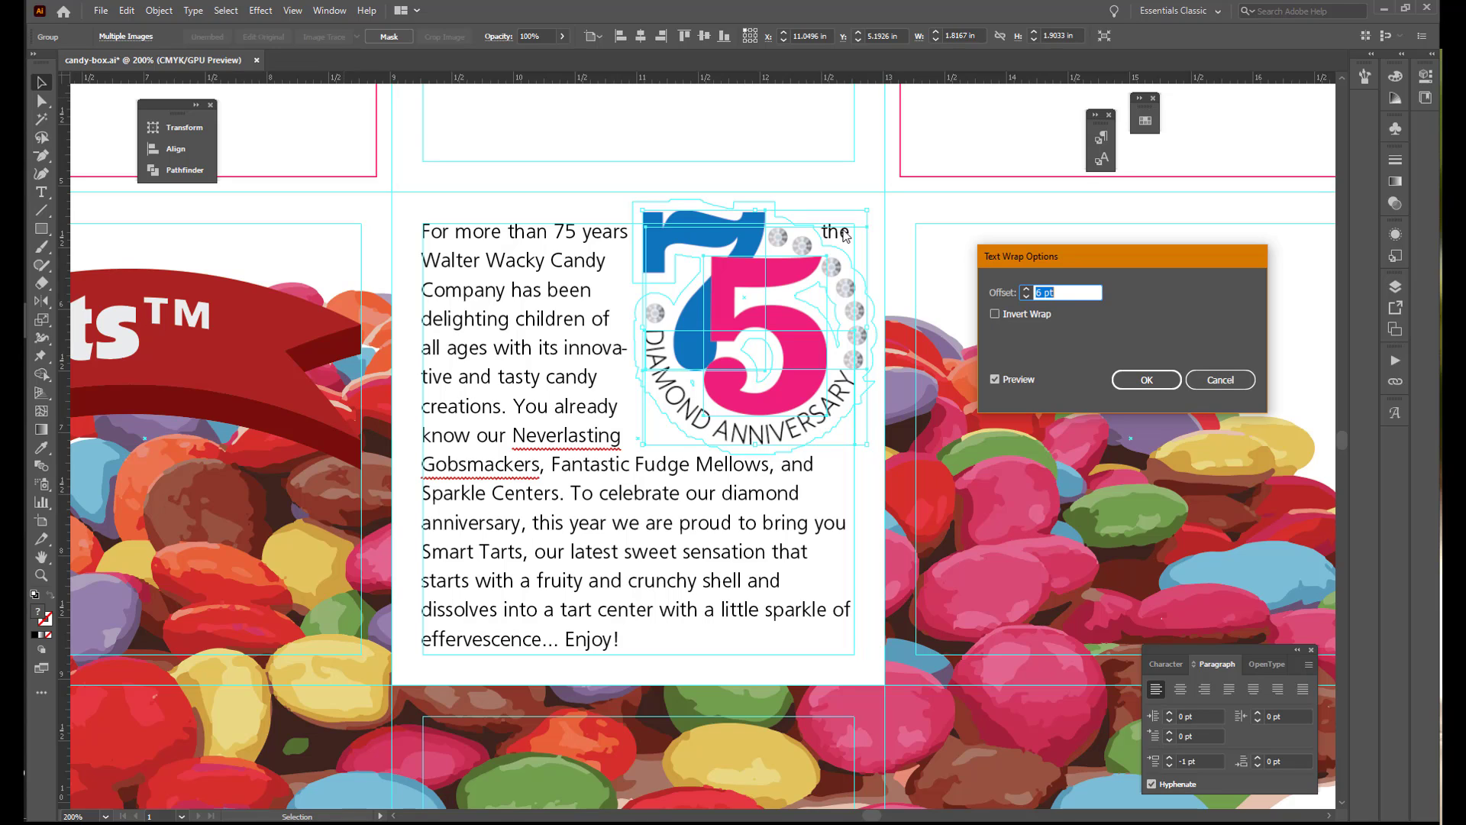
click(1028, 291)
click(1028, 291)
click(1027, 291)
click(1028, 291)
click(1028, 291)
click(1028, 291)
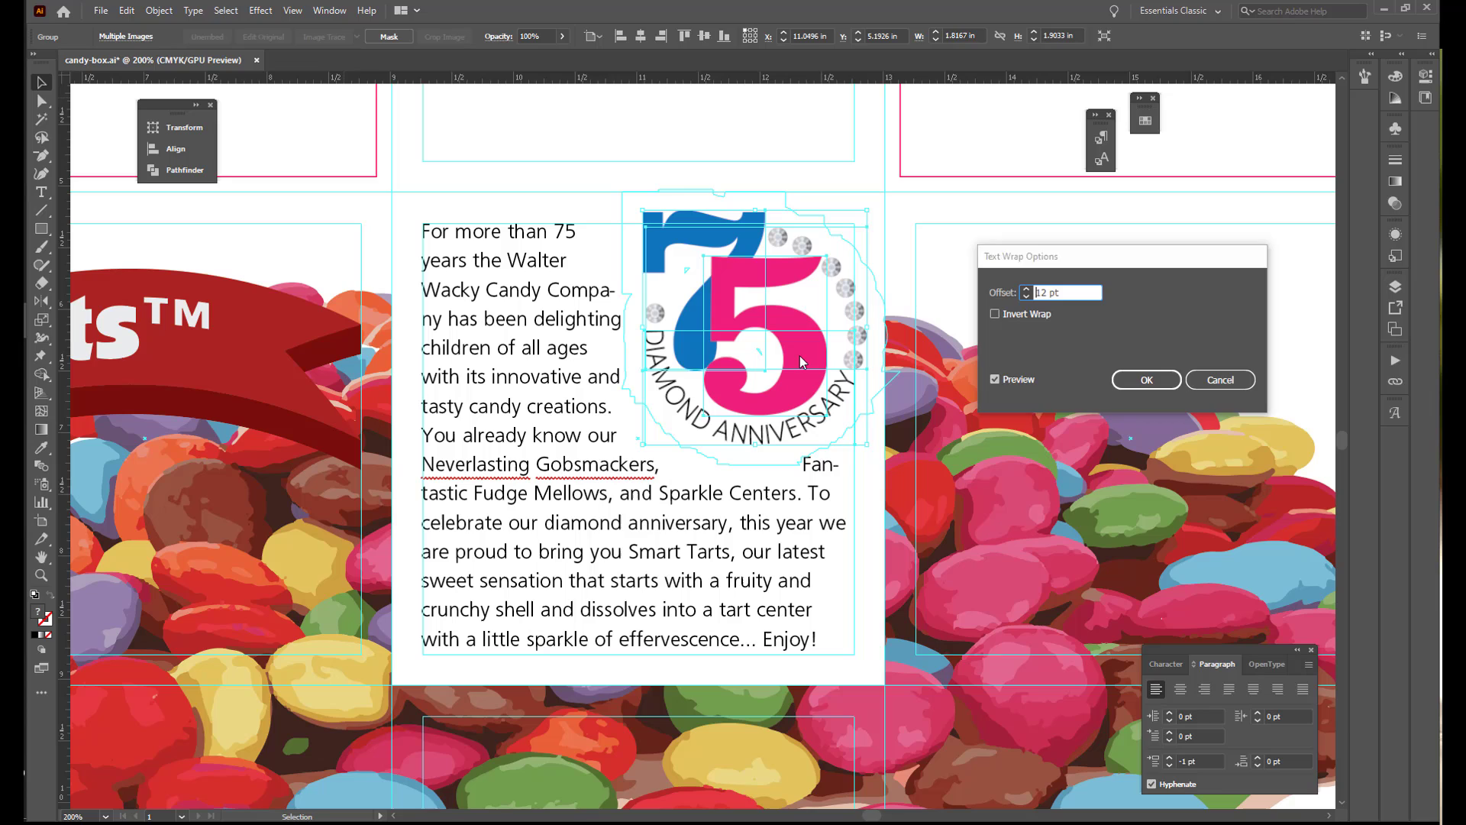
click(1146, 379)
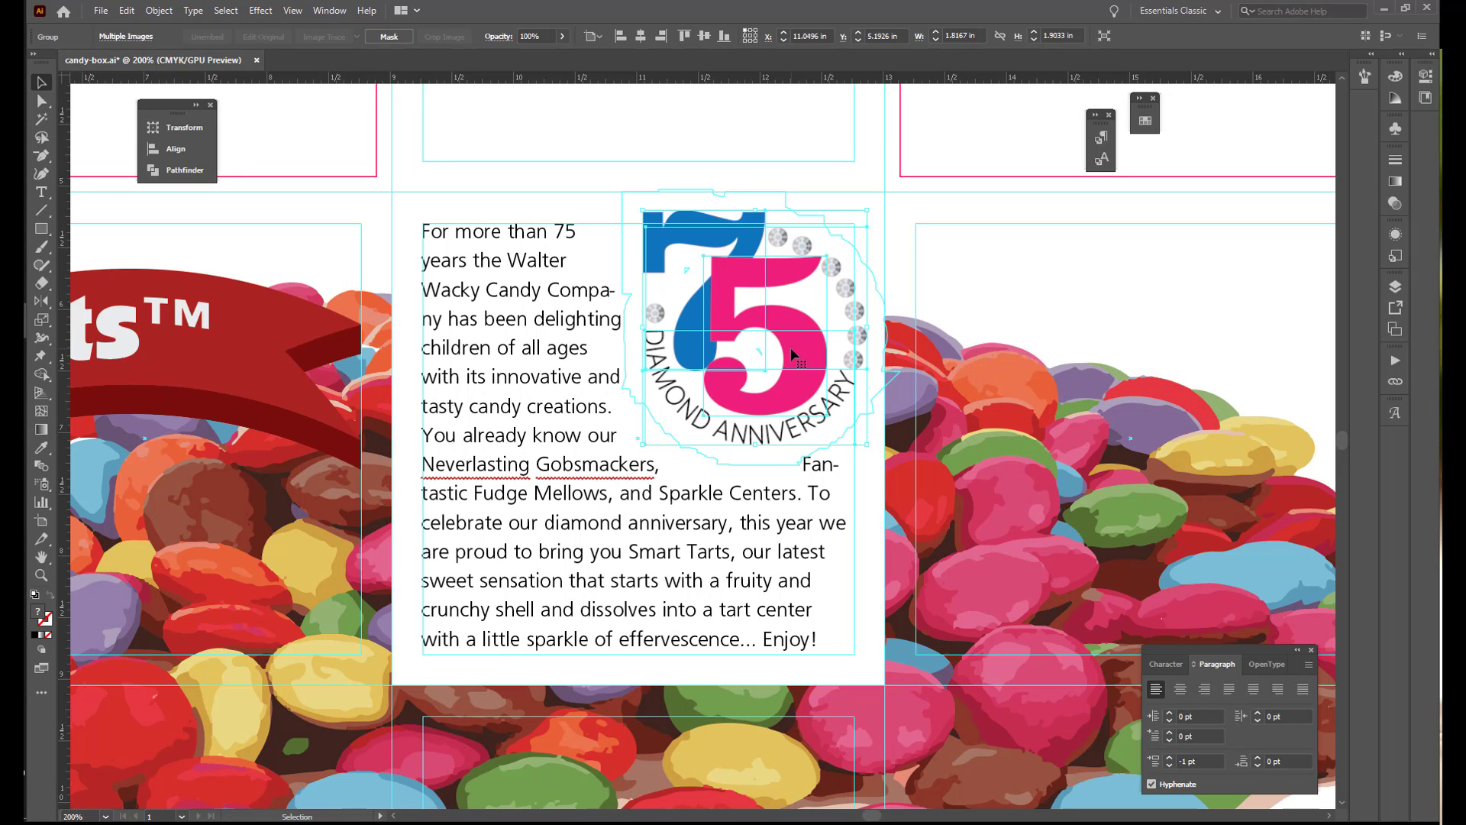
key(Down)
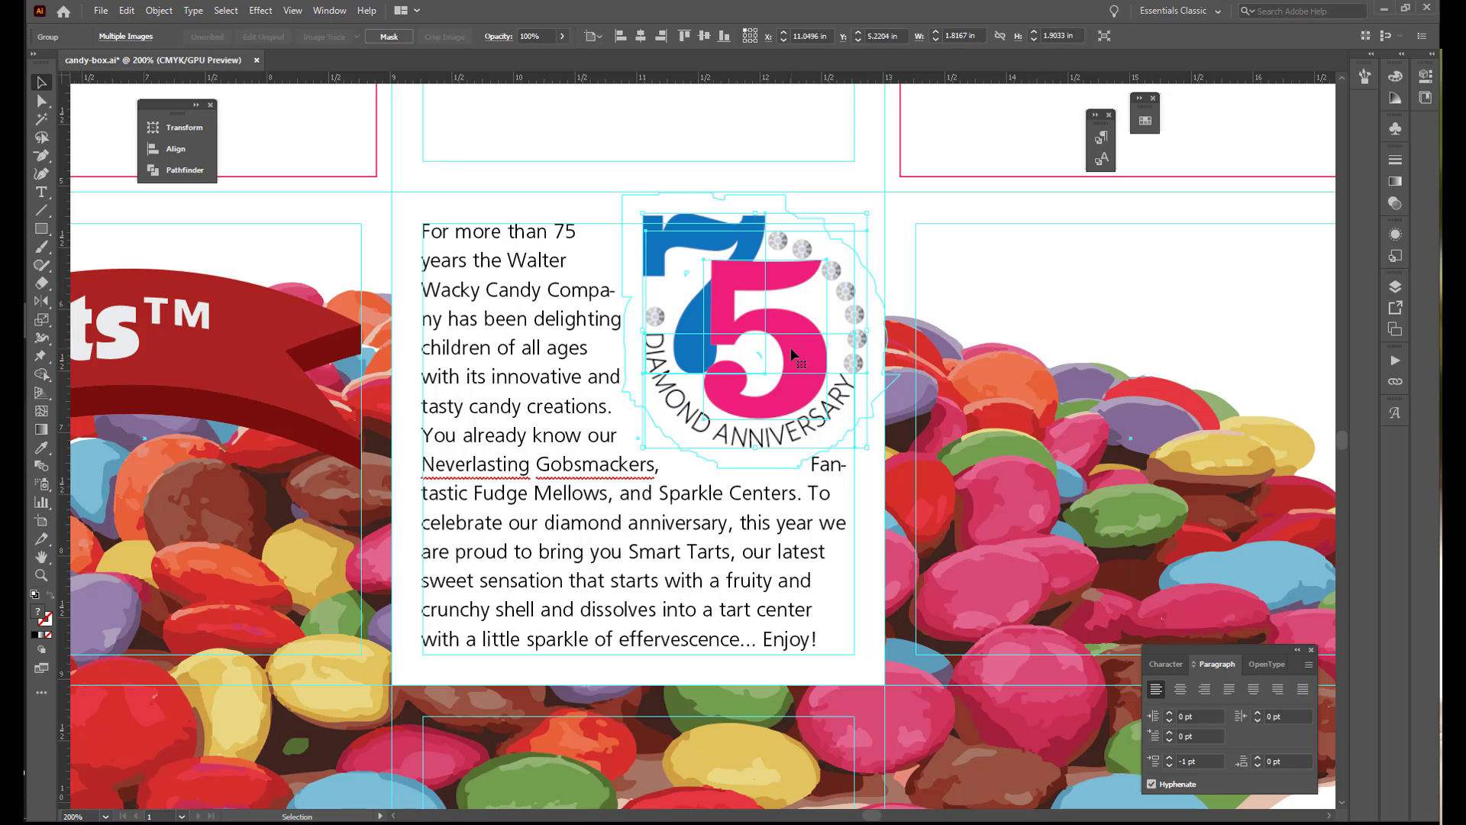
Nudge the anniversary logo slightly right and down to about X 11.06 in, Y 5.28 in, and deselect it
key(Right)
key(Down)
key(Down)
key(Down)
key(Down)
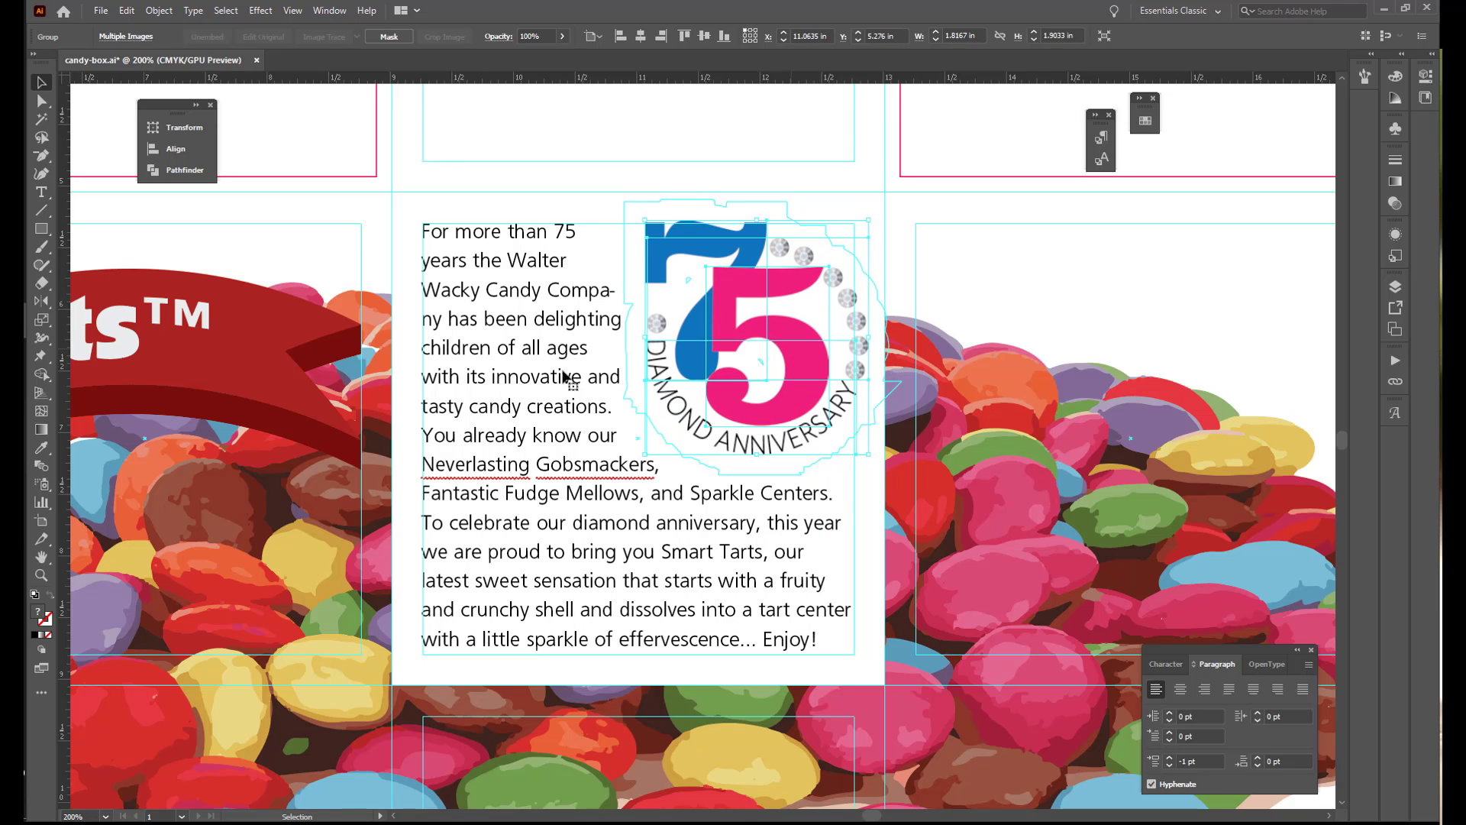
click(100, 11)
click(1163, 303)
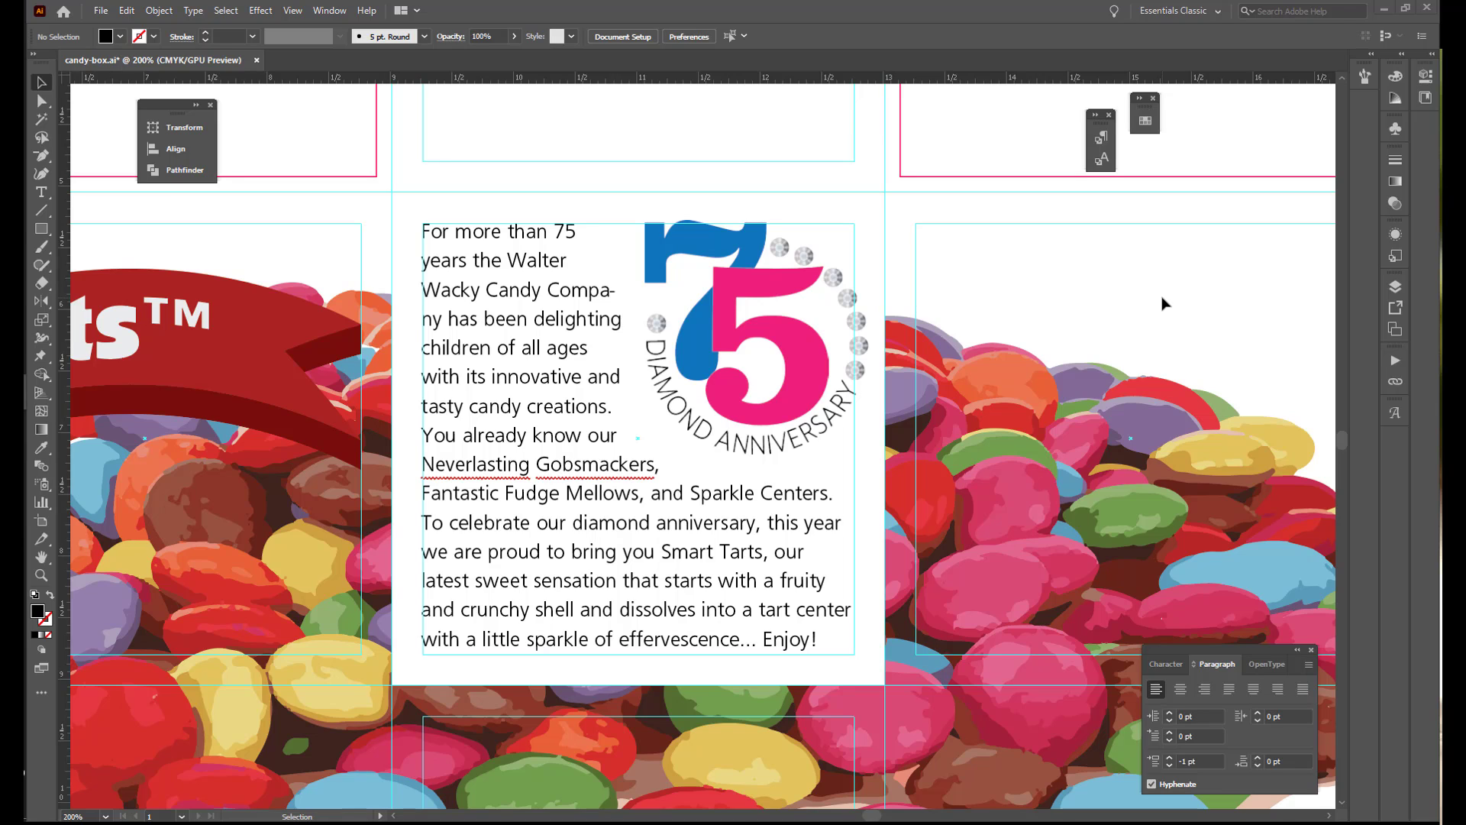
Apply a drop shadow to the logo's Seven image using Multiply mode, 50% opacity, 0.02 in X and Y offsets, and 0.03 in blur
click(1394, 287)
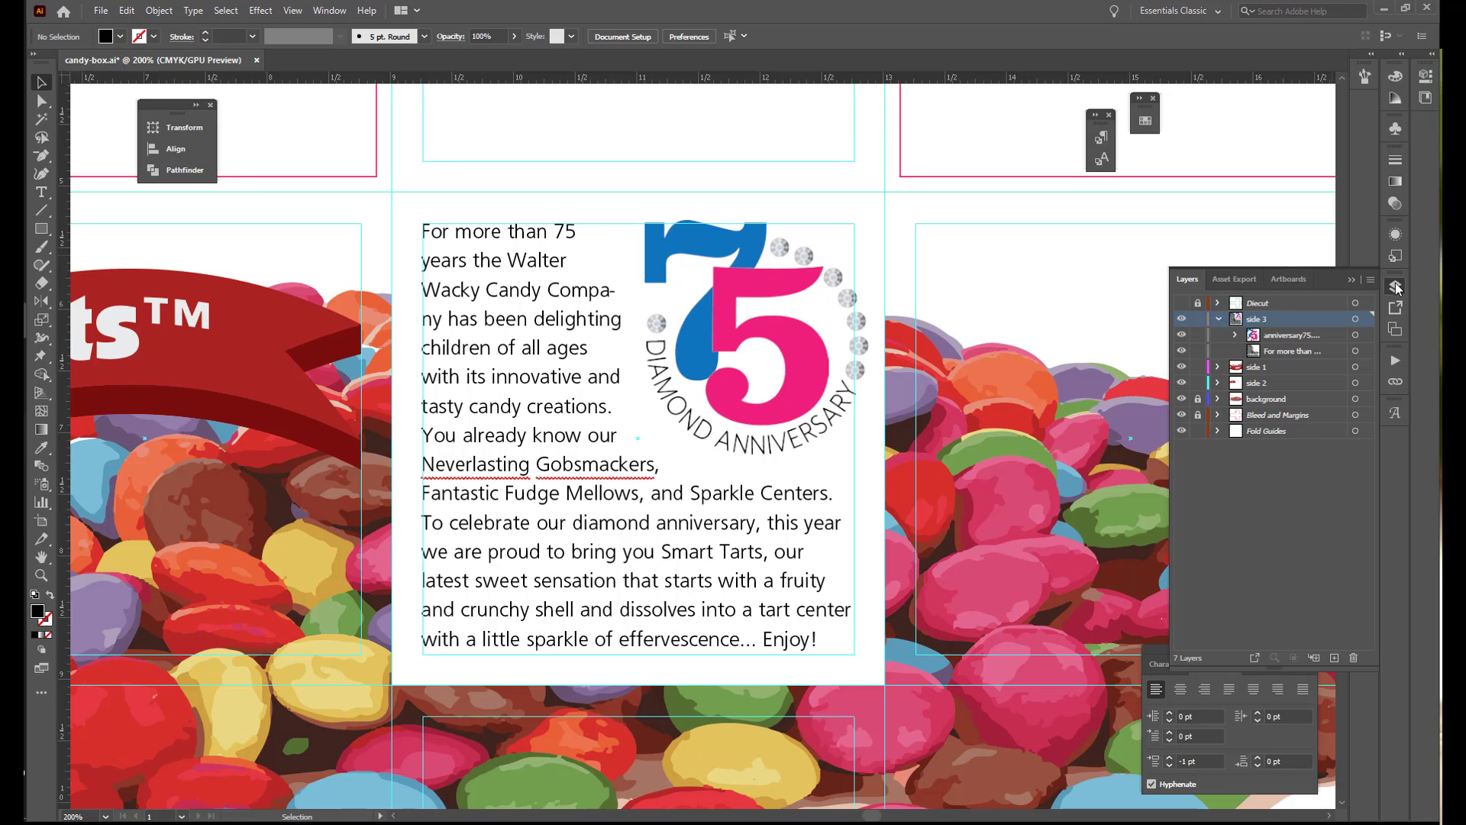
click(1235, 335)
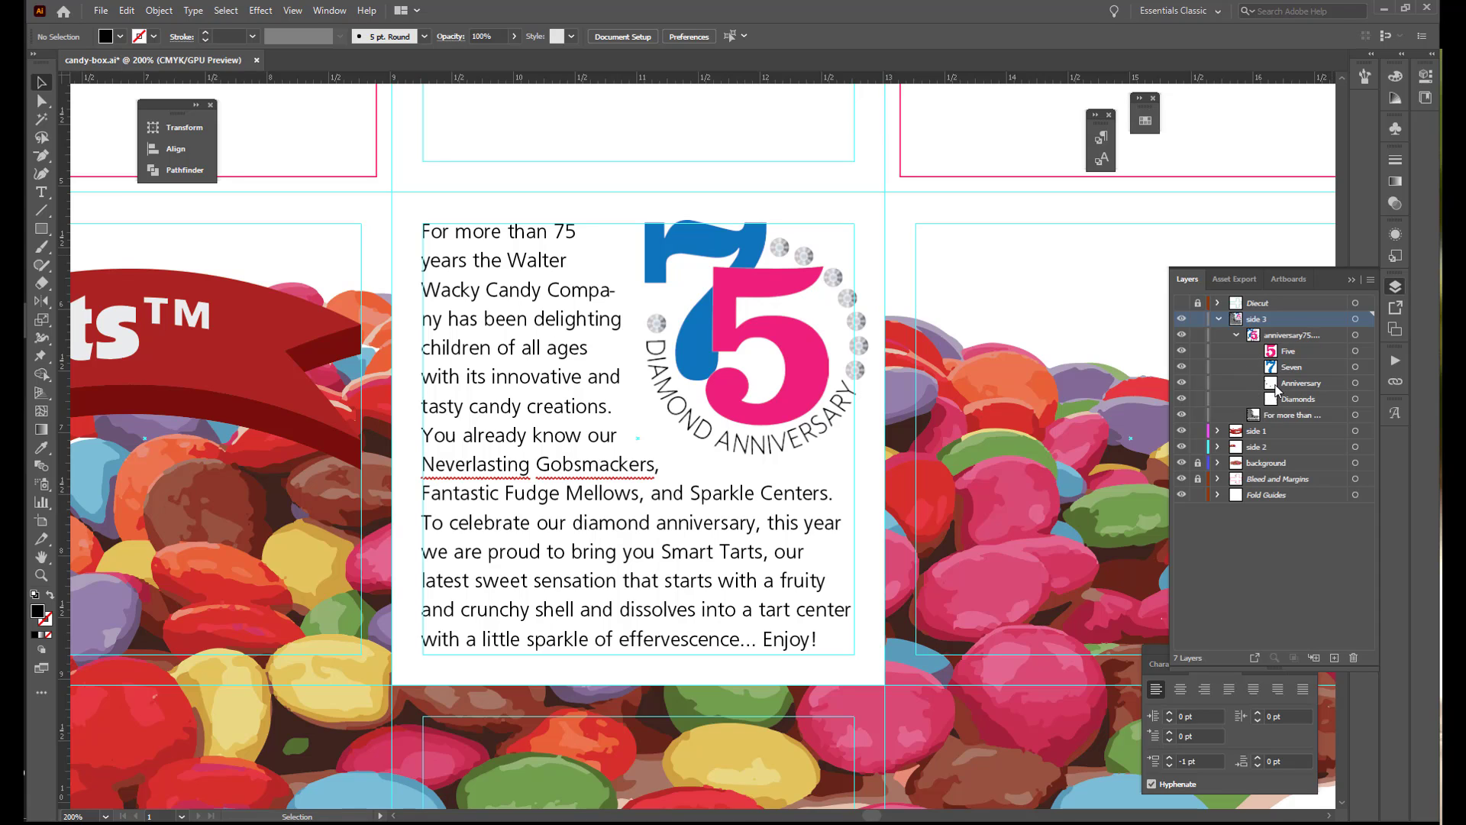
click(1354, 366)
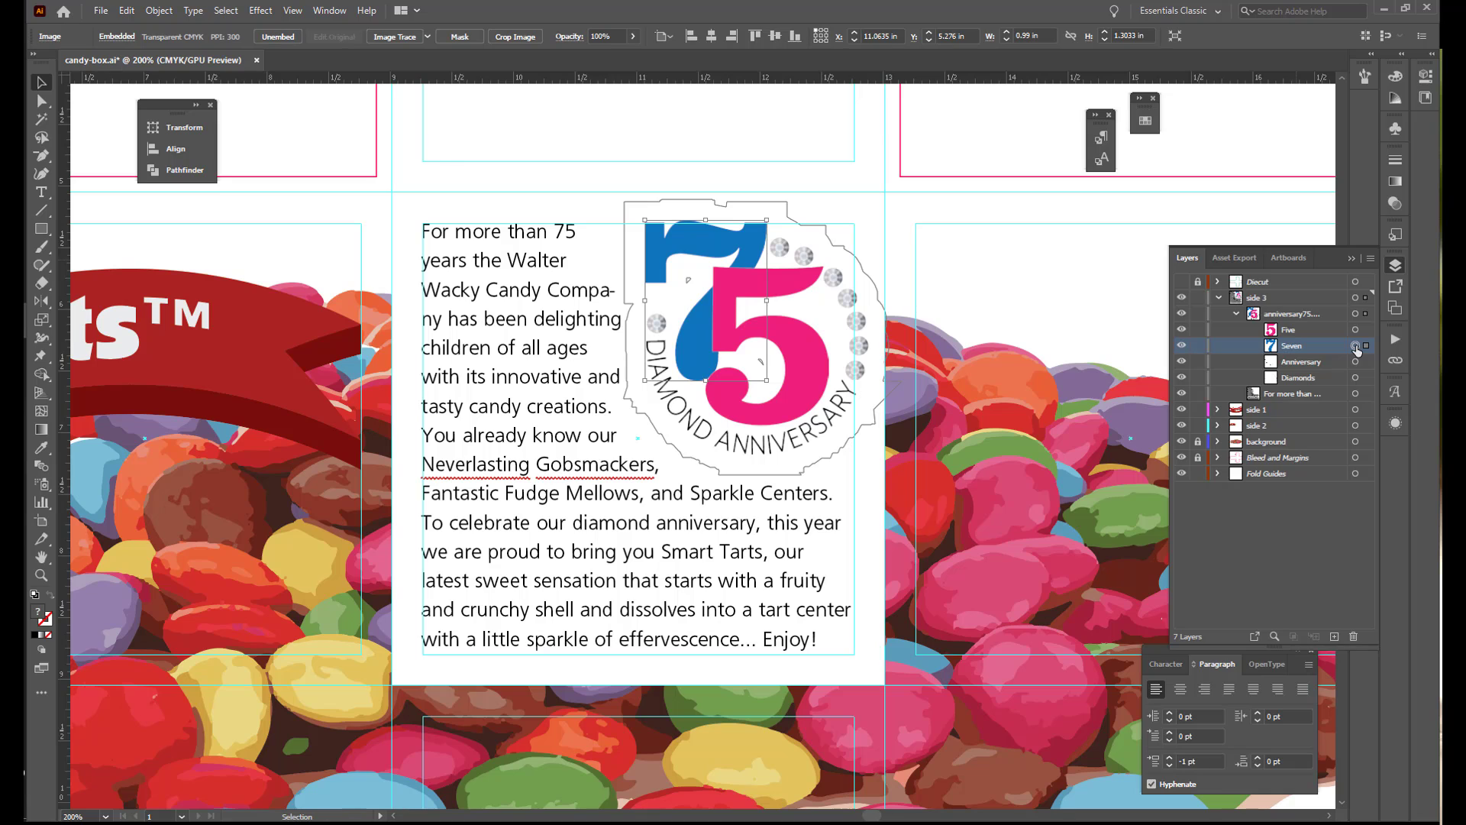
click(260, 10)
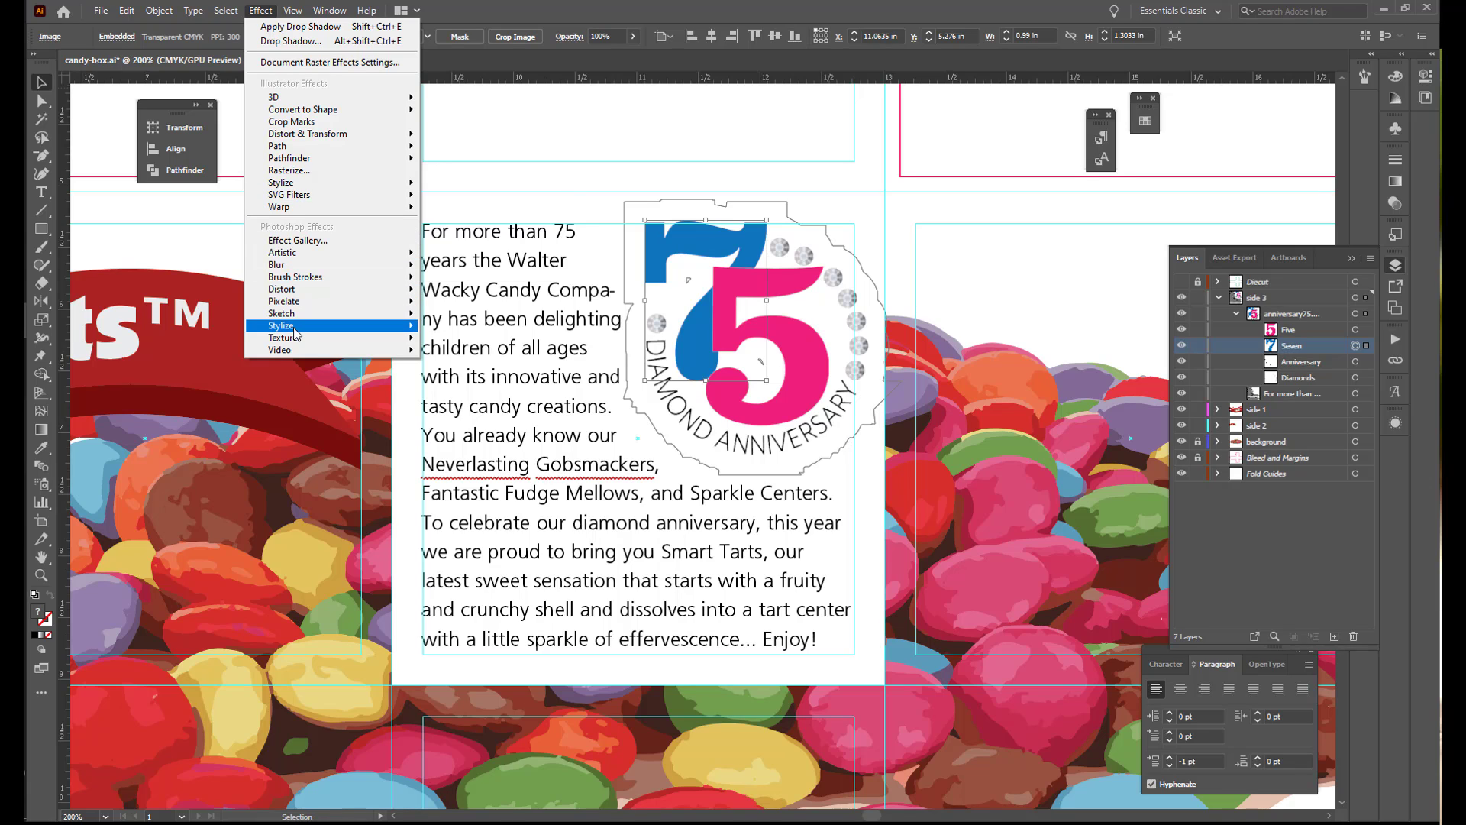
mouse_move(322, 329)
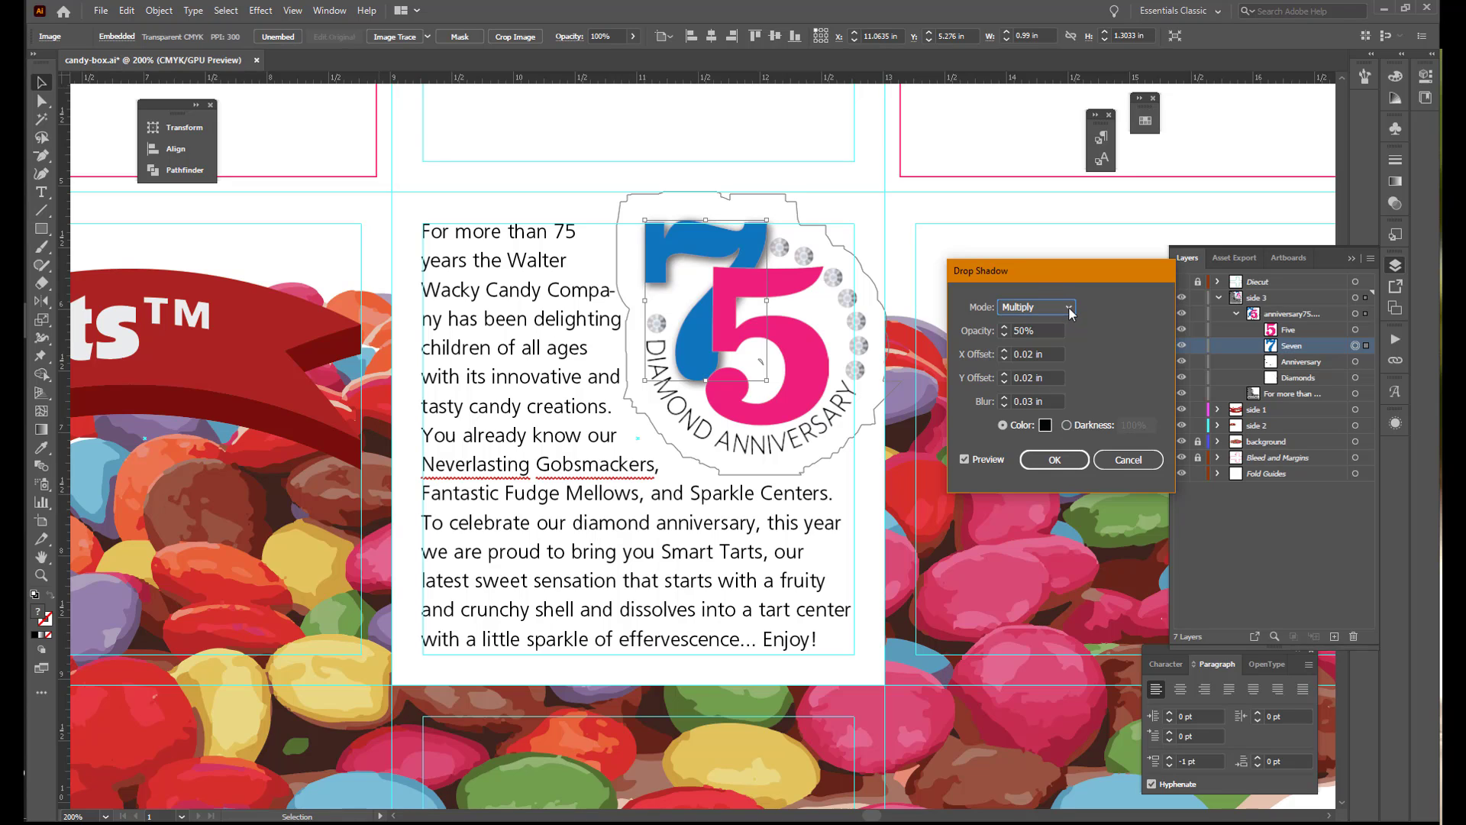
click(1070, 308)
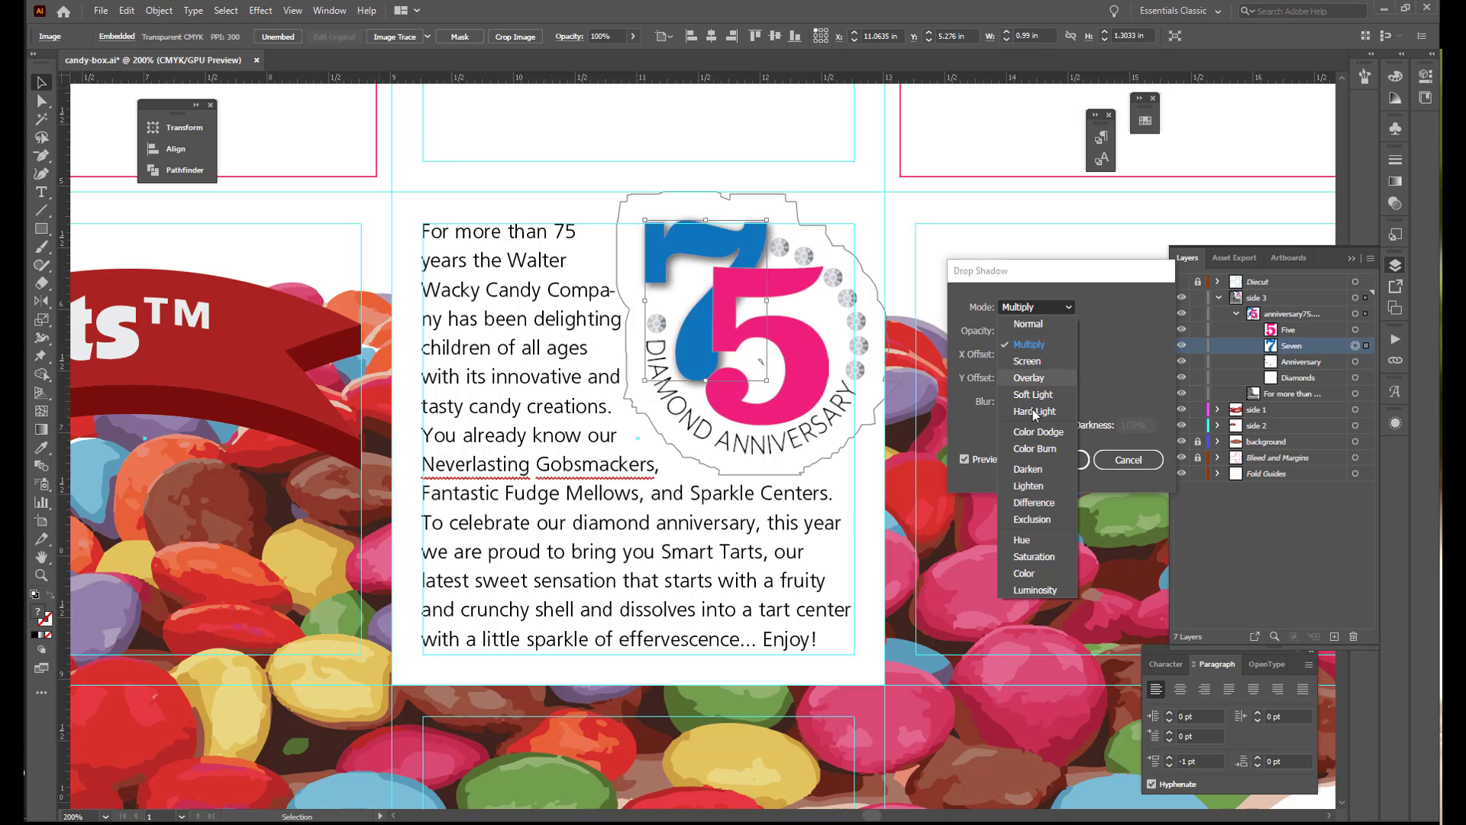
click(1049, 345)
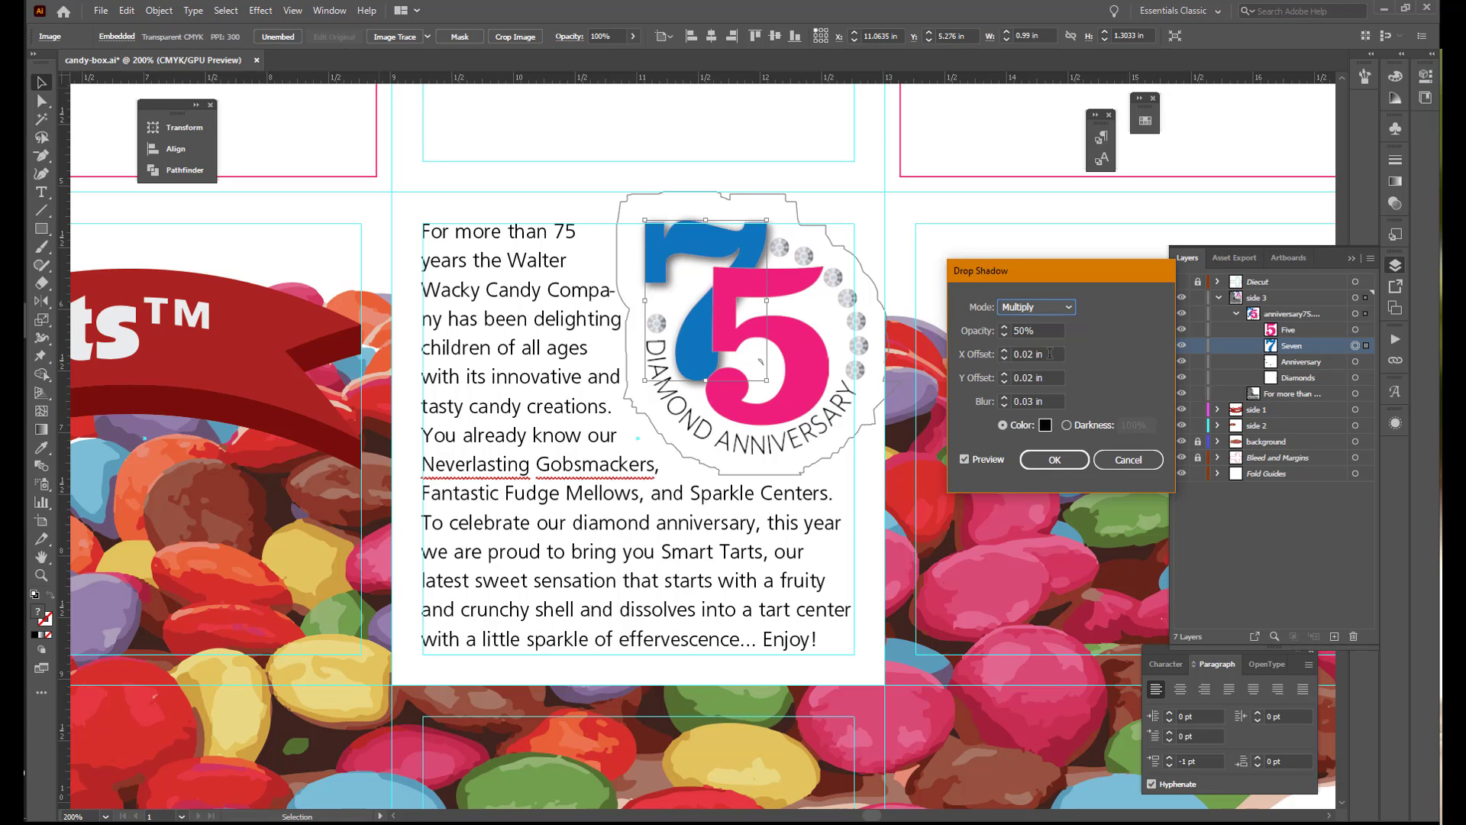
click(1055, 459)
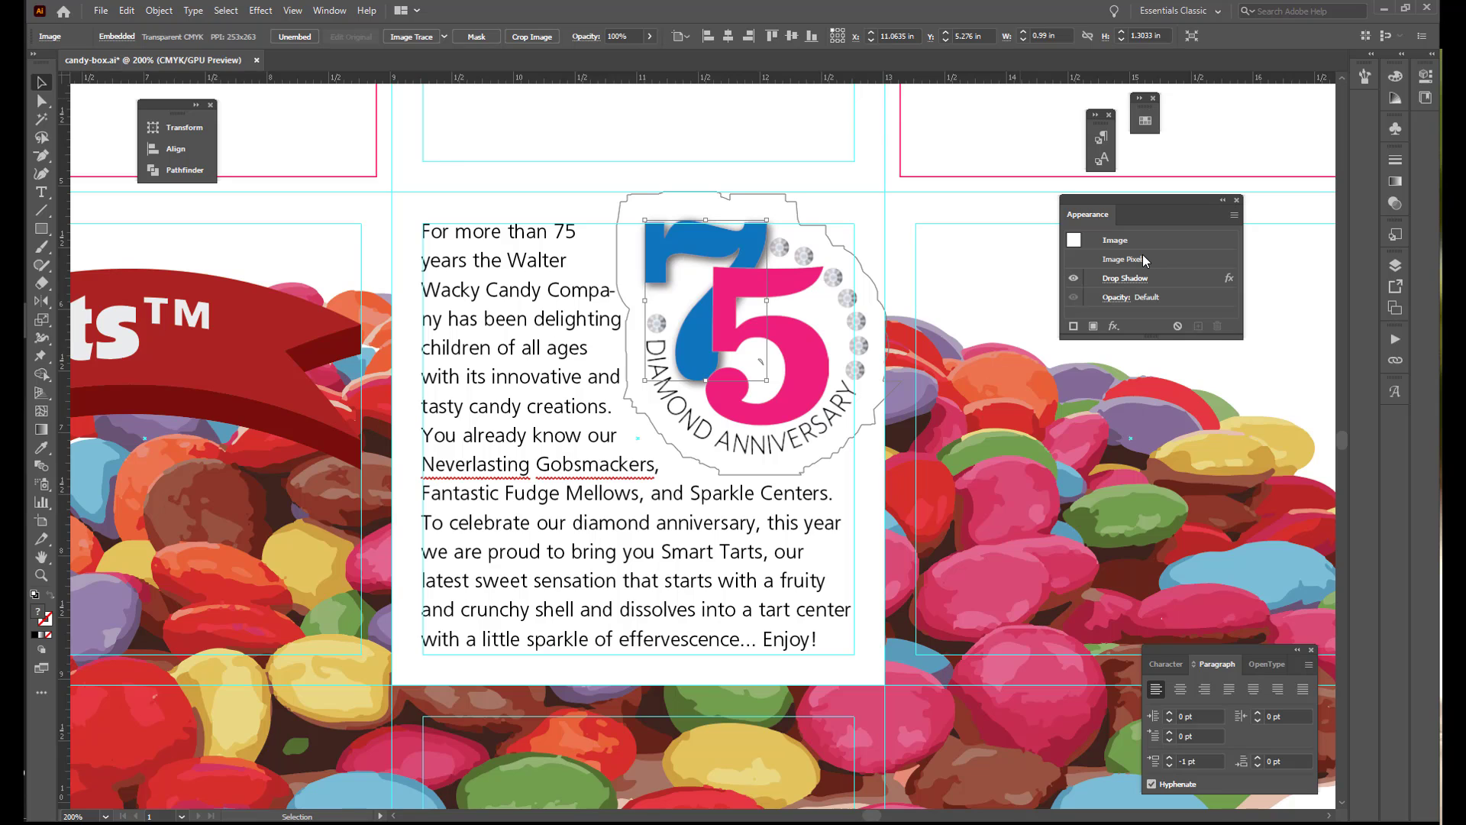
Apply the same drop shadow to the Five image inside the anniversary75 group on the side 3 layer
click(1395, 265)
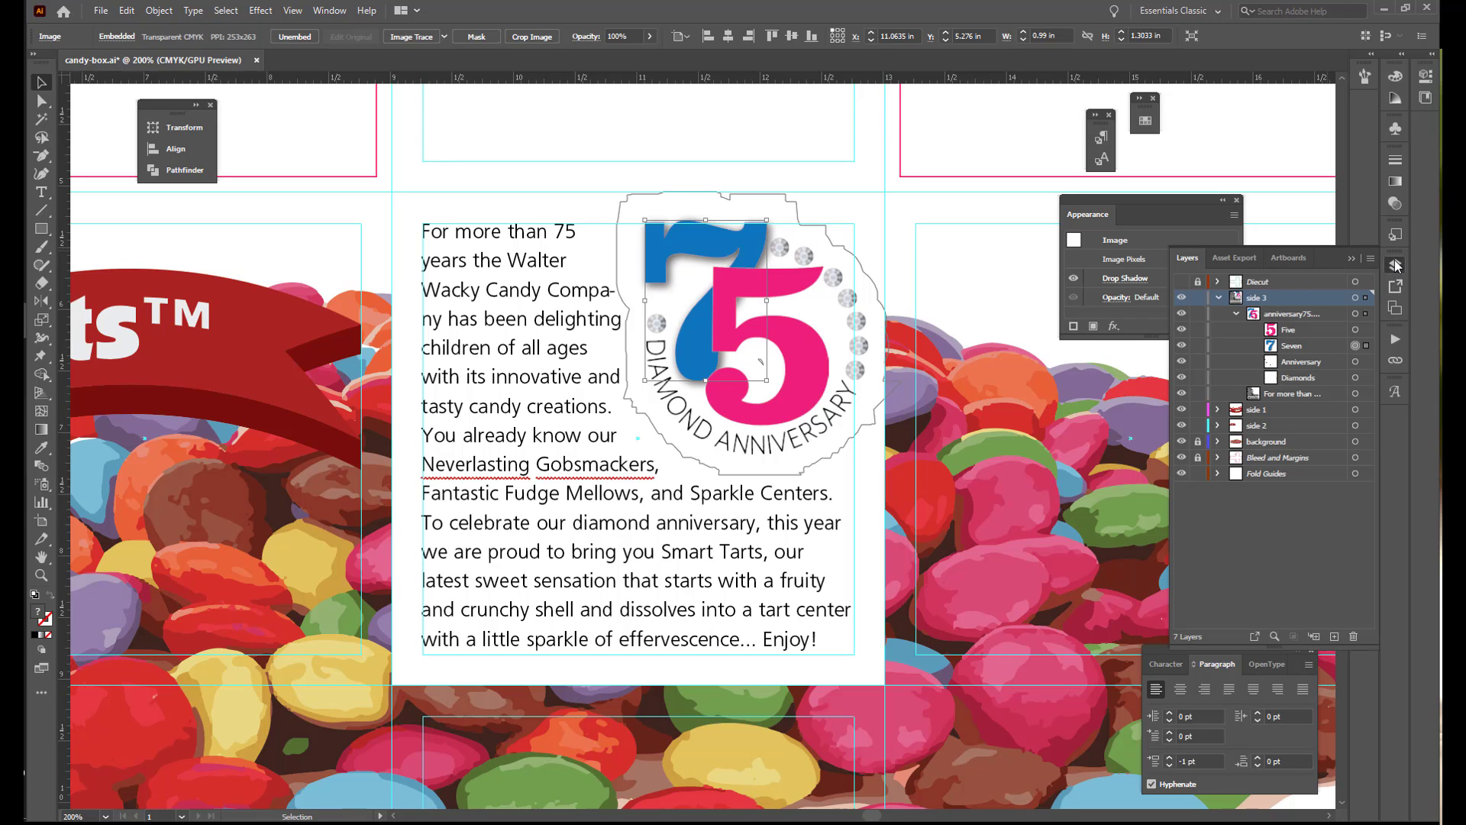
click(1298, 329)
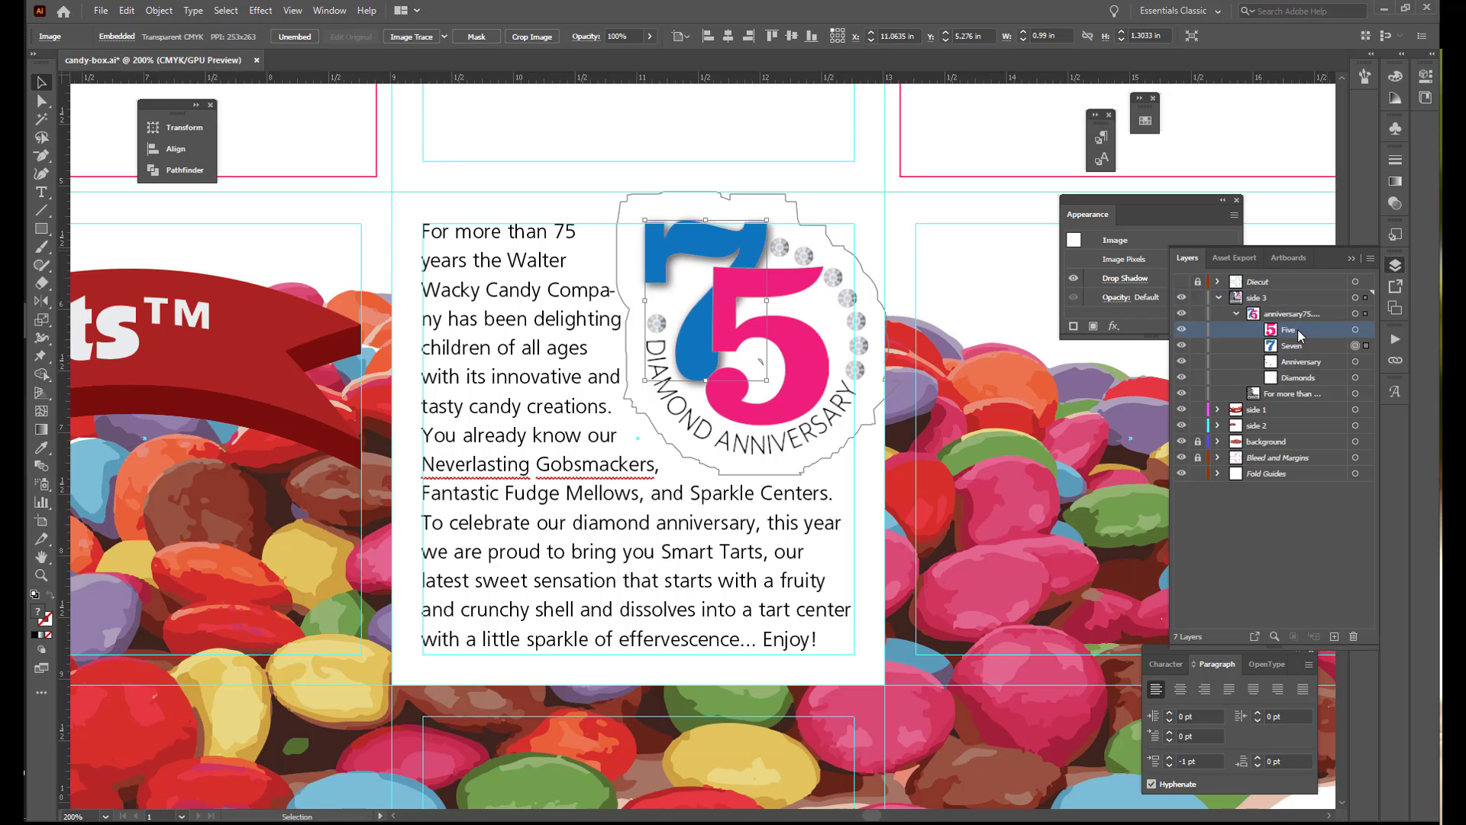
click(1358, 329)
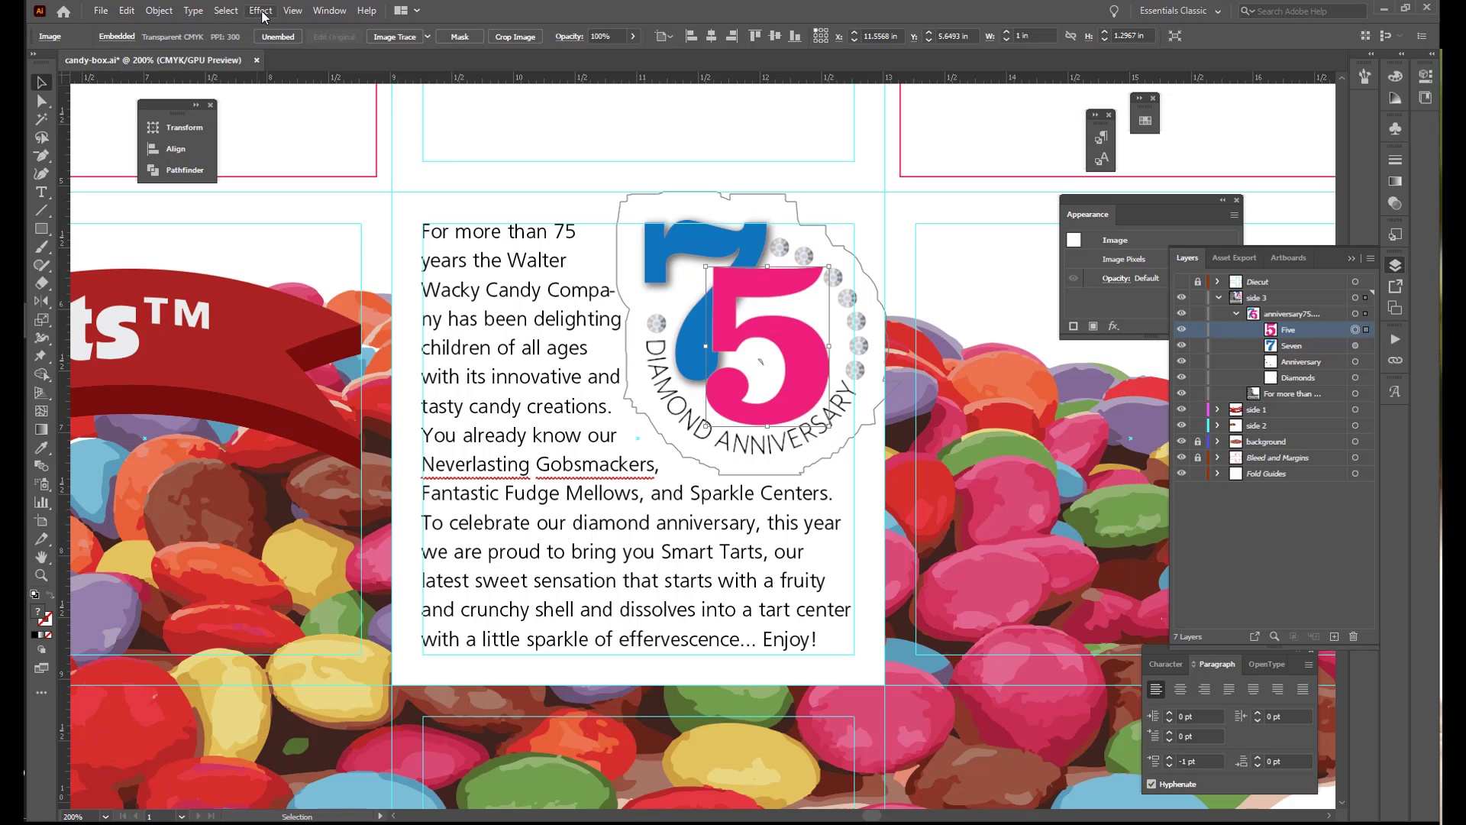
click(260, 10)
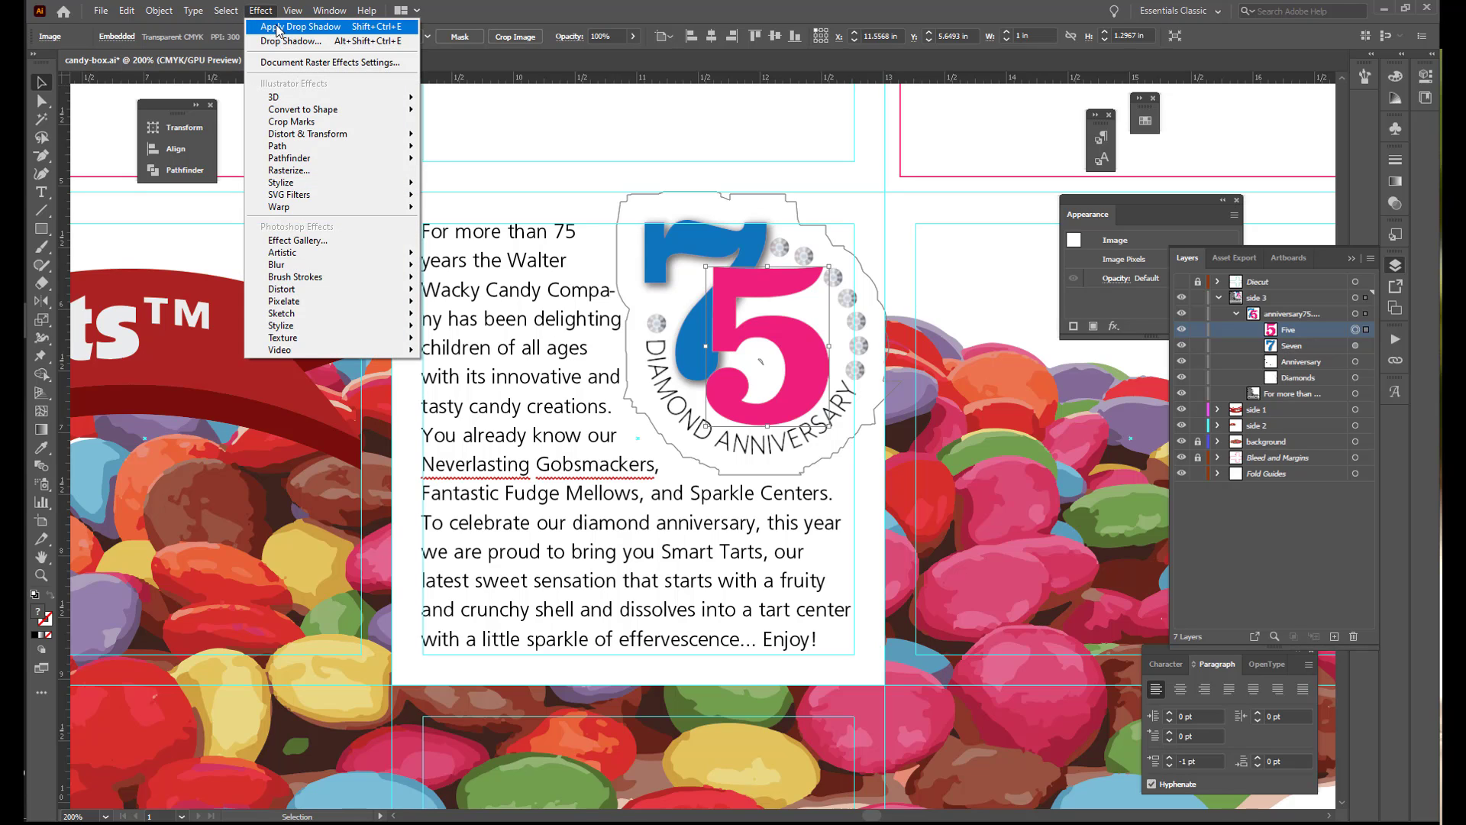
click(277, 29)
click(1099, 216)
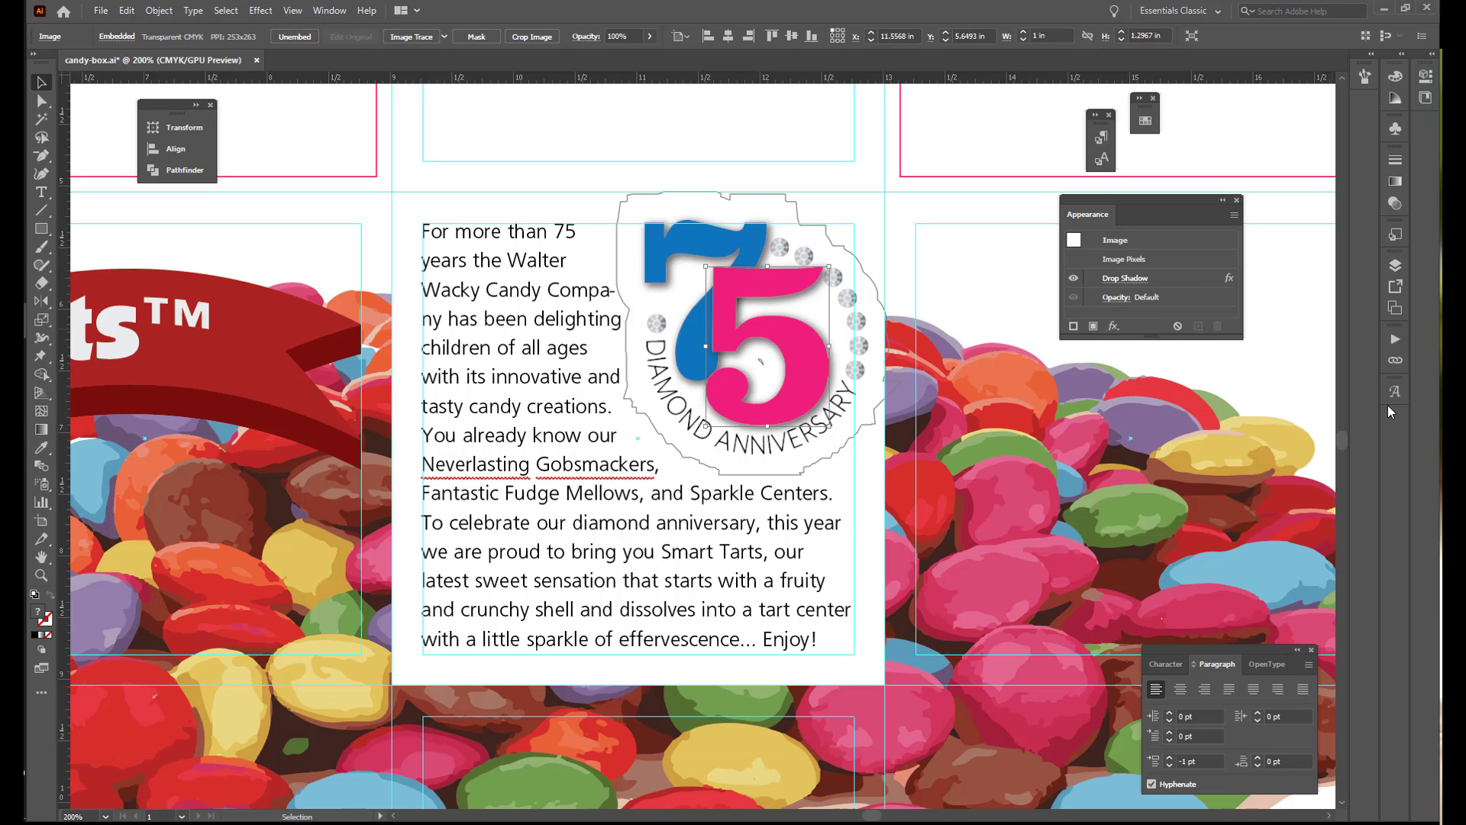
Open the transparency settings for the selected Five image
click(1394, 205)
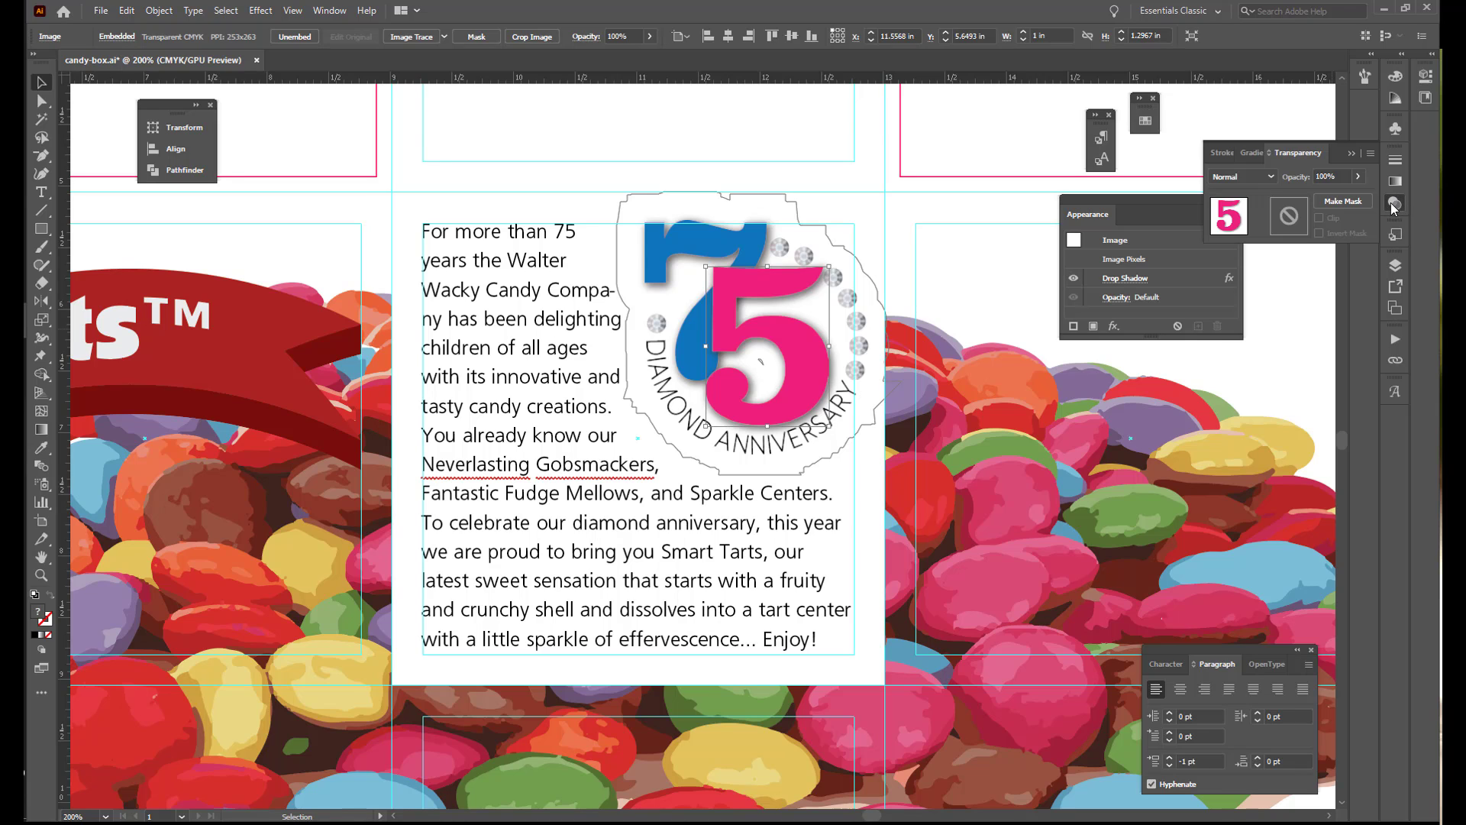